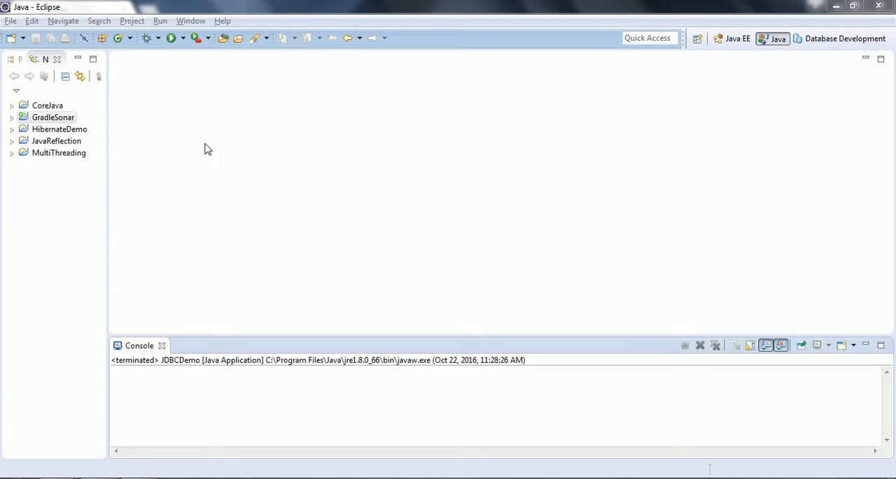
- Switch to the Command Prompt and check the installed Java version with java -version
left_click(42, 119)
left_click(155, 370)
mouse_move(59, 468)
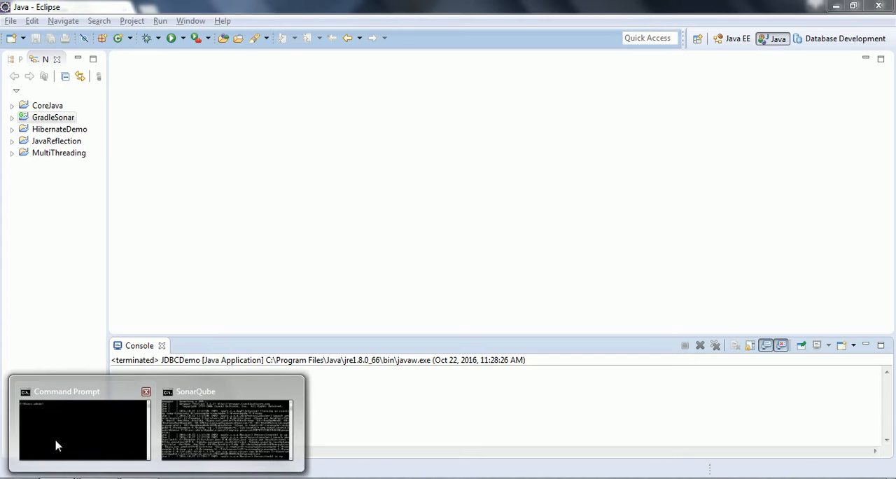
left_click(65, 425)
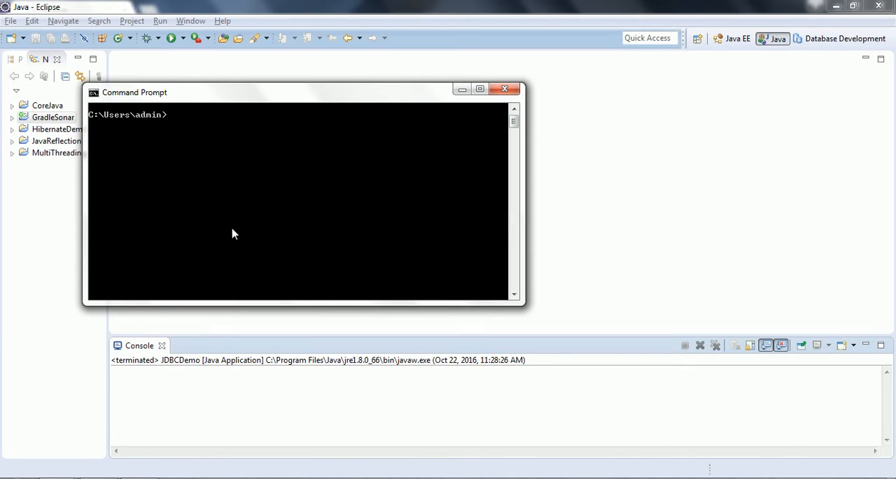
type("java -version")
key("Return")
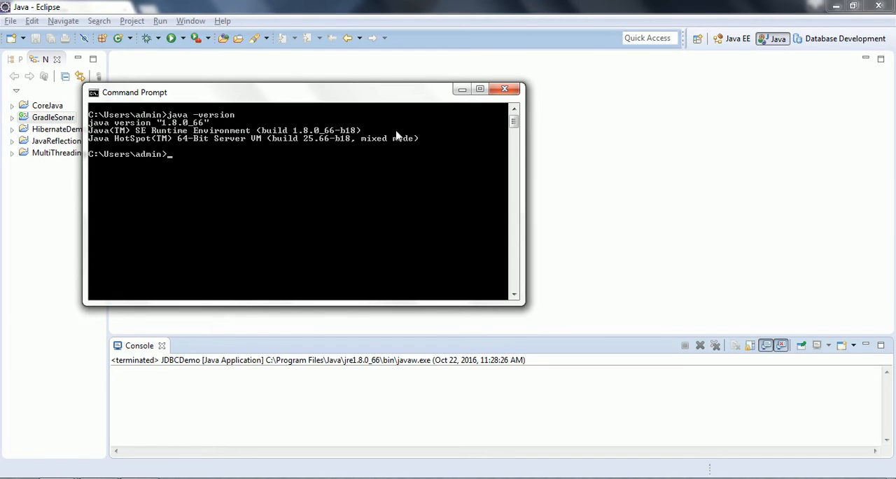
left_click(568, 155)
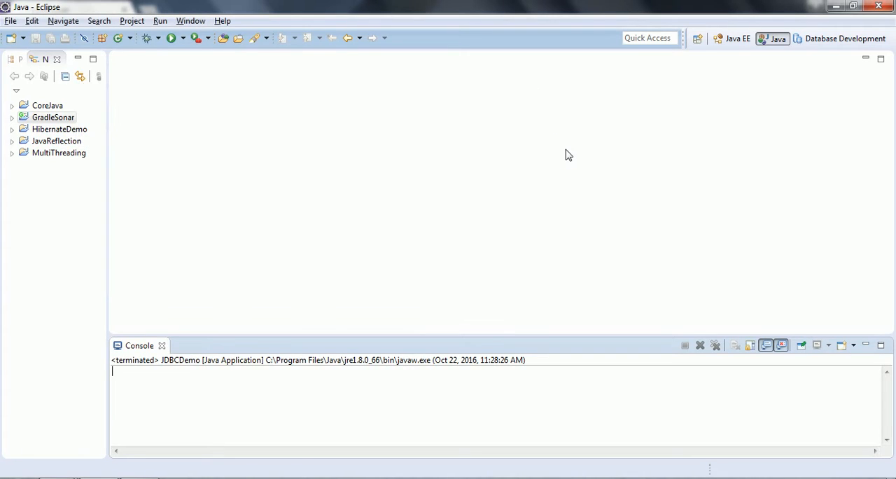
- Open the Eclipse Marketplace and search for sonarLint
left_click(223, 21)
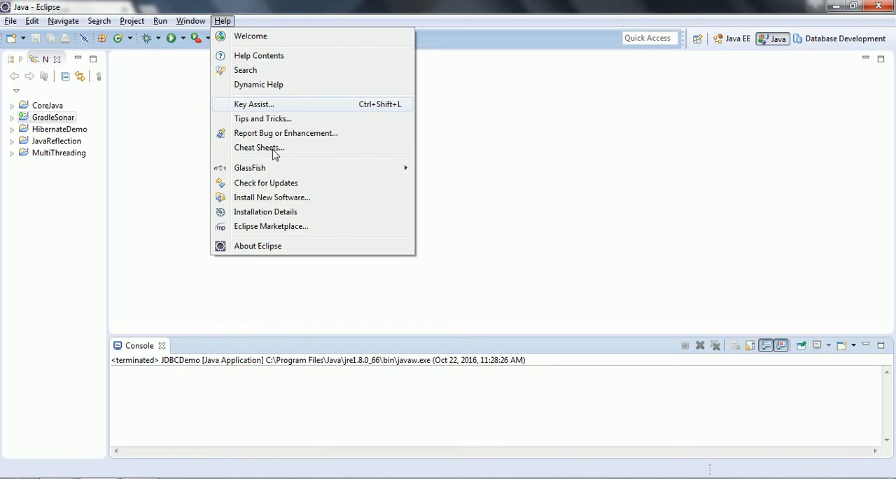
left_click(293, 233)
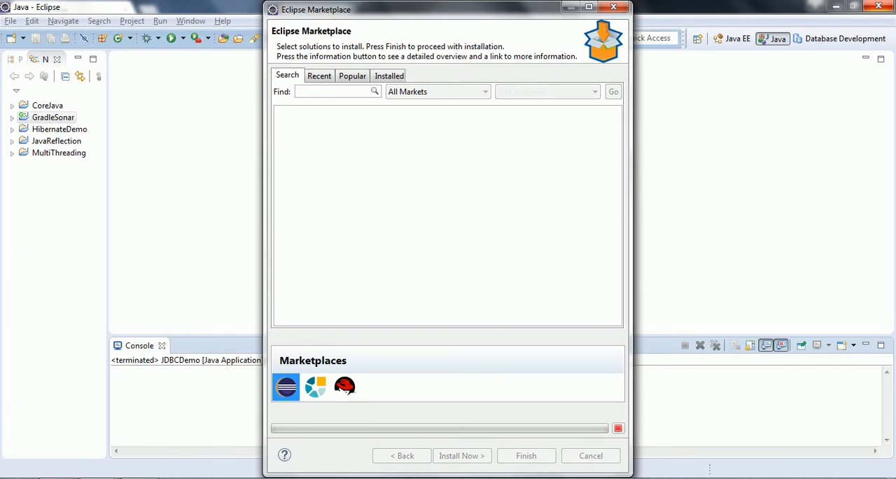
type("sonar")
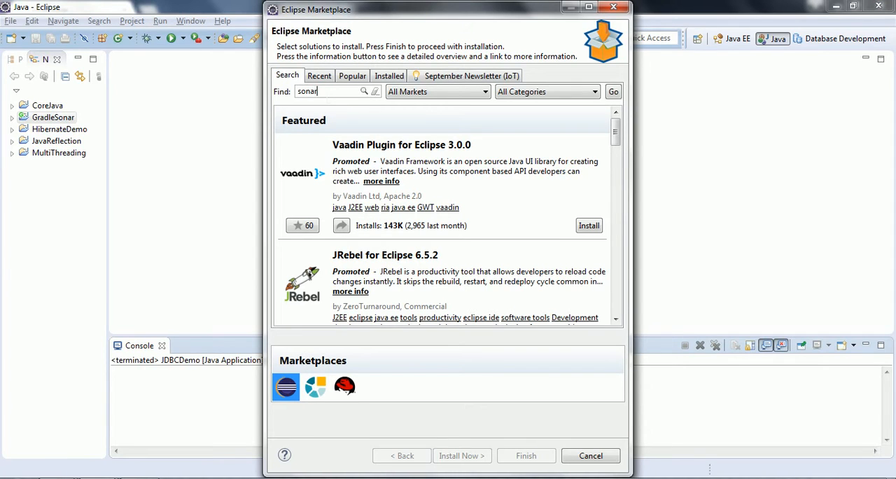
type("Lint")
key("Return")
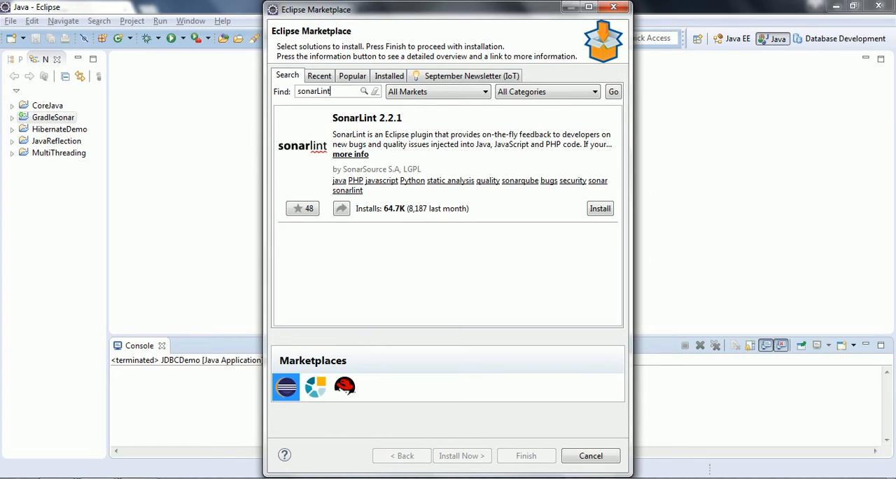
- Install SonarLint 2.2.1 with both features, accepting the license agreement and finishing the wizard
left_click(598, 211)
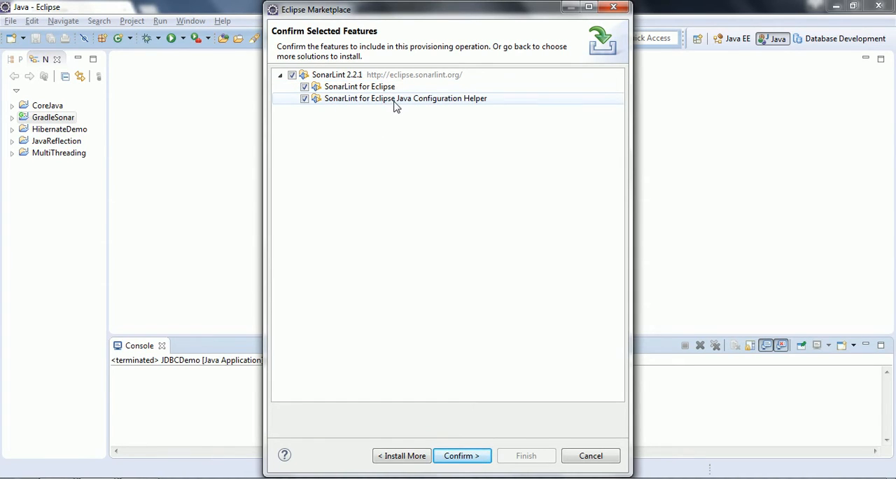
left_click(468, 456)
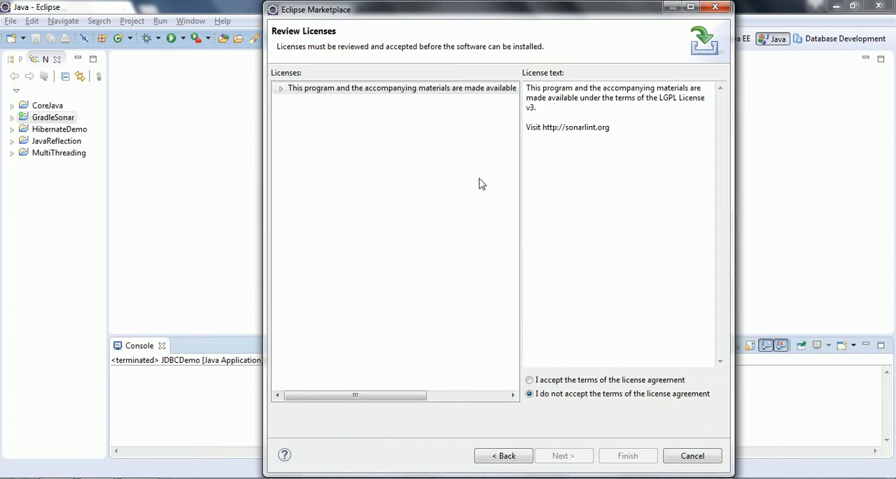
left_click(559, 383)
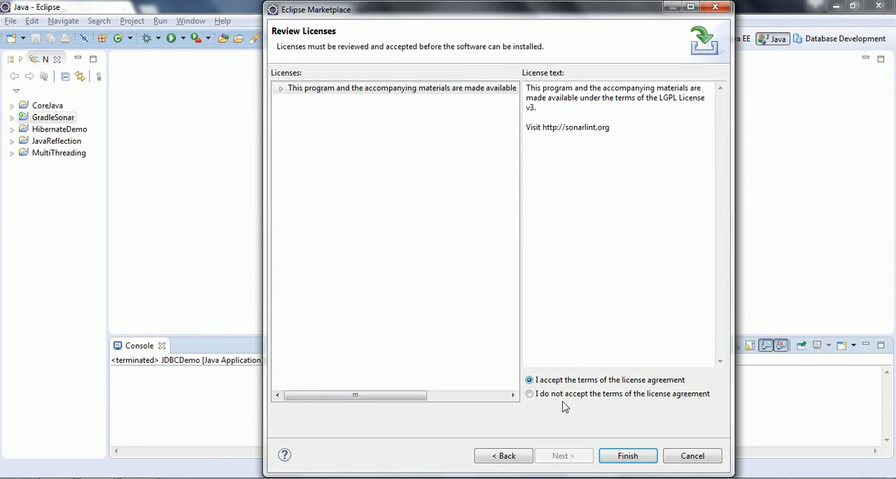
left_click(623, 456)
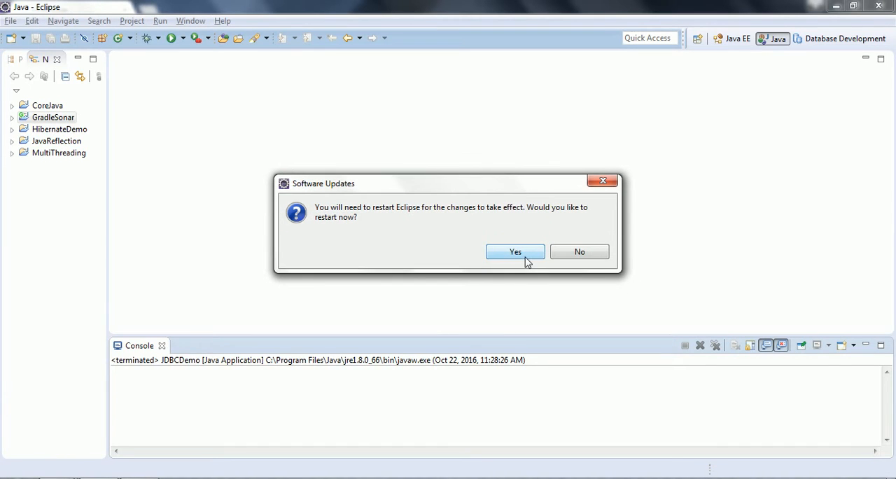
- Restart Eclipse and launch it with the default workspace
left_click(518, 253)
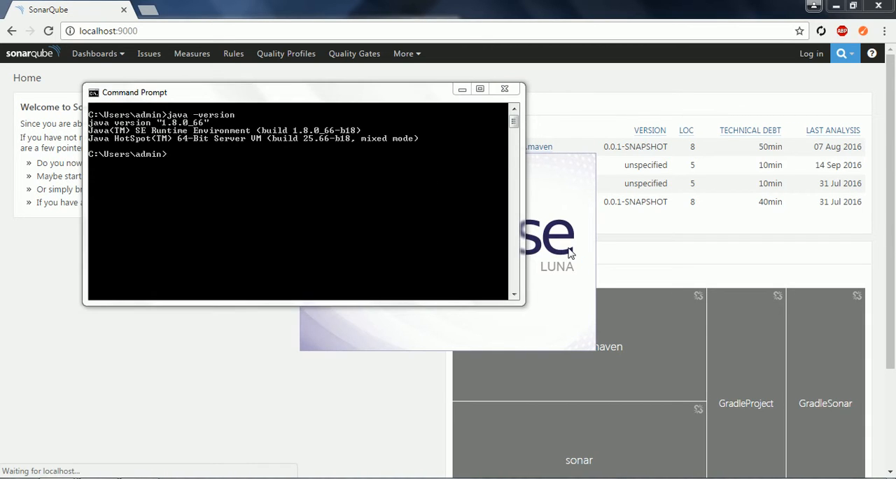
left_click(461, 91)
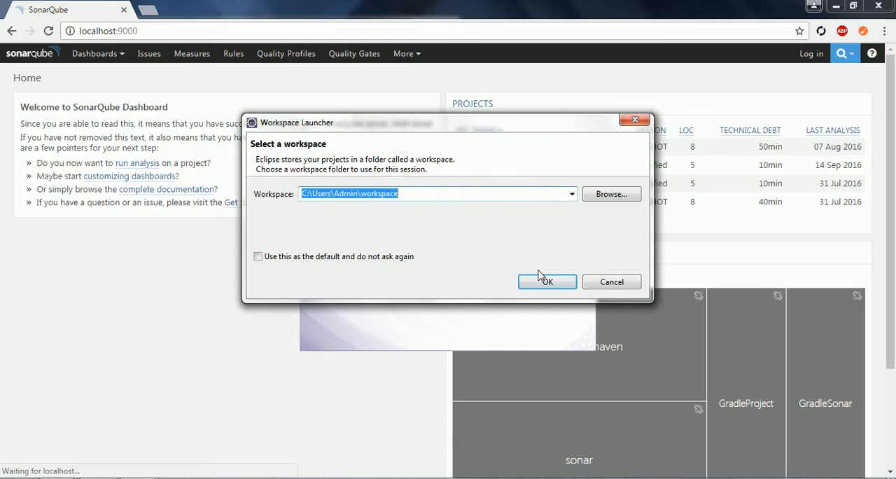
left_click(541, 287)
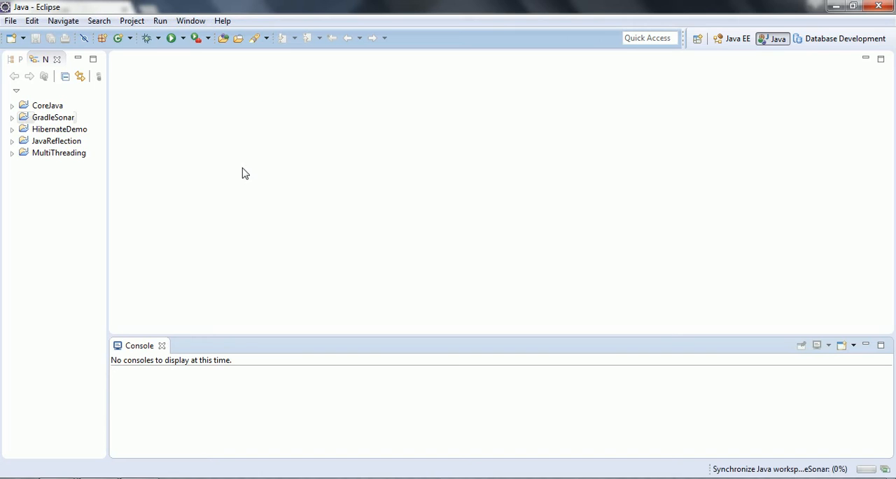
- Browse the SonarLint views available in the Show View dialog without opening one
left_click(192, 21)
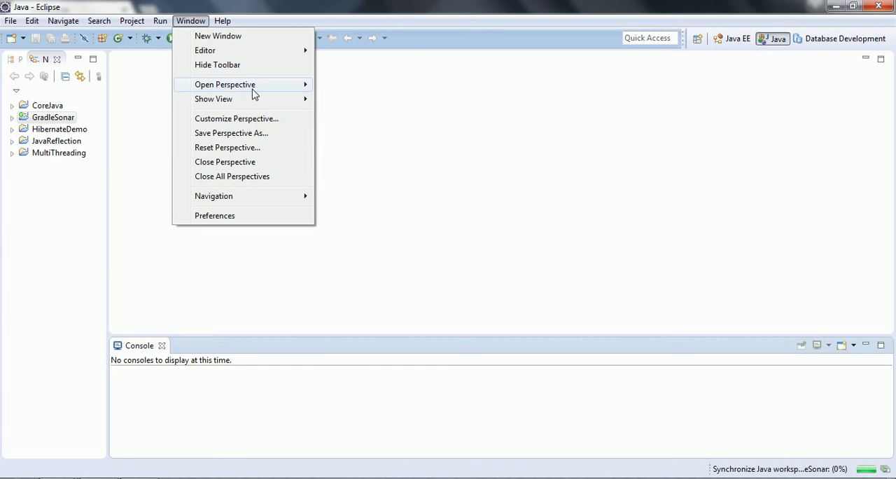
mouse_move(255, 102)
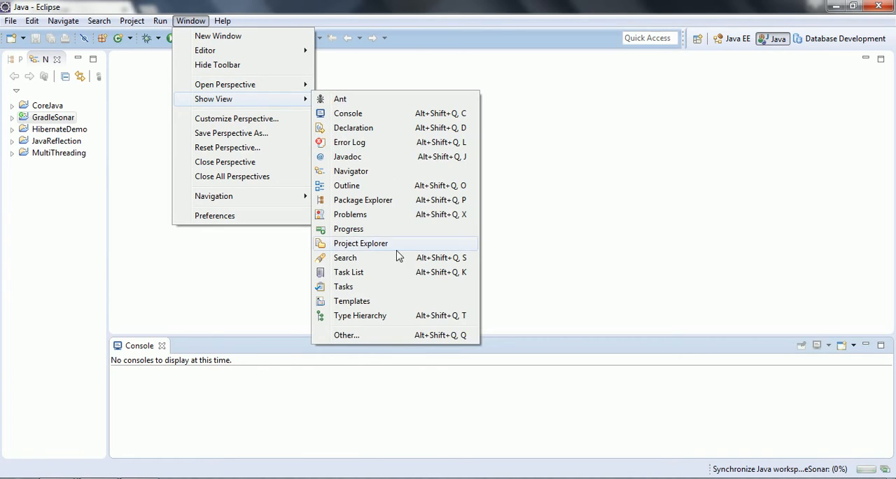
left_click(391, 339)
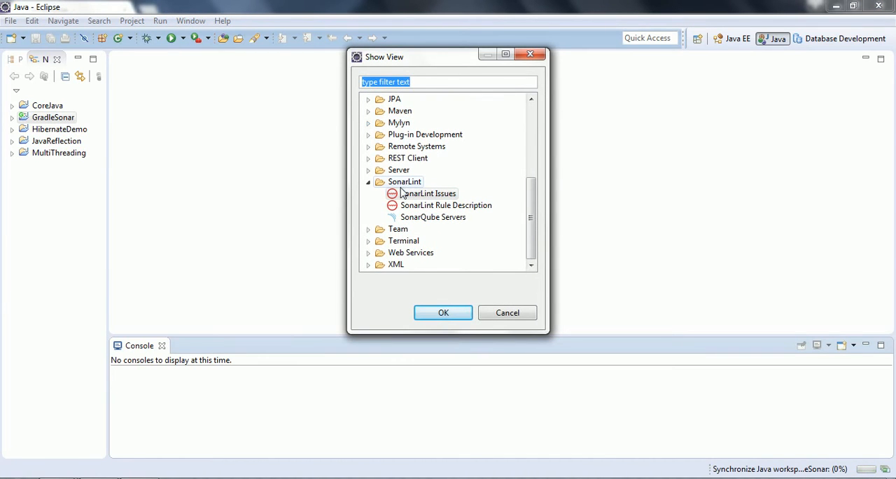
left_click(404, 184)
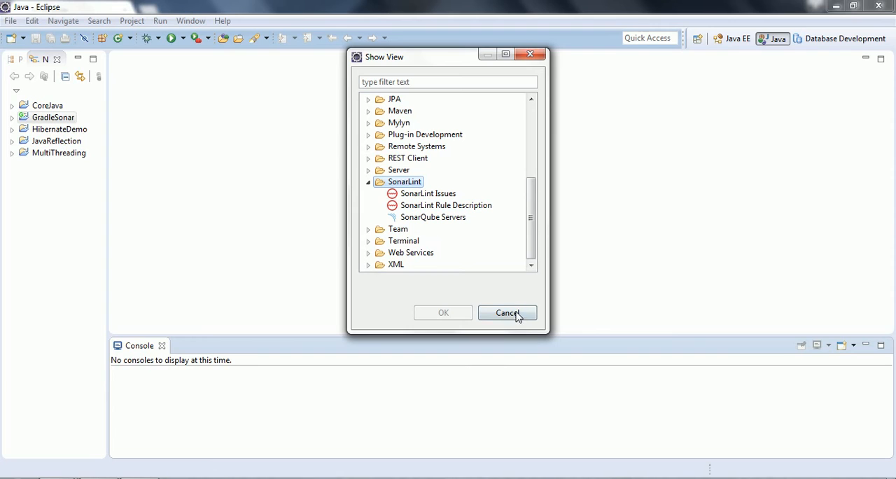
left_click(508, 313)
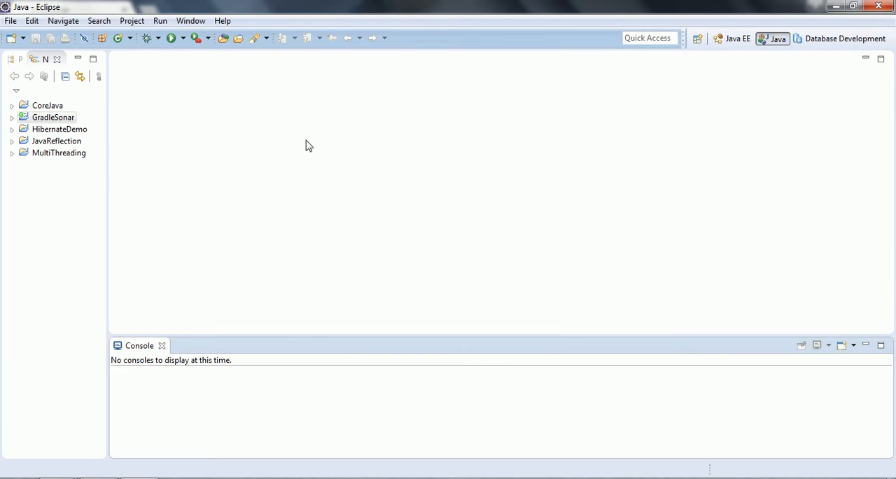
- Toggle 'Run SonarLint automatically' in the CoreJava project's SonarLint properties, then apply and close
left_click(53, 119)
left_click(55, 107)
right_click(55, 110)
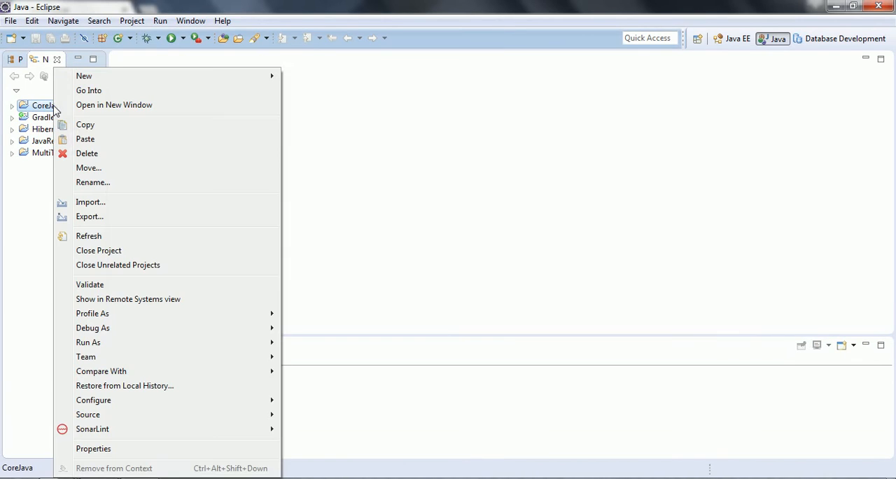
left_click(147, 450)
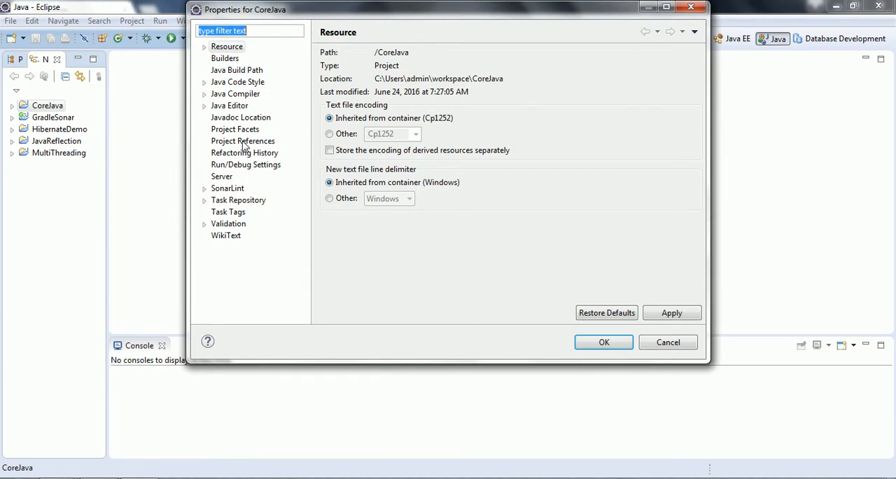
left_click(227, 190)
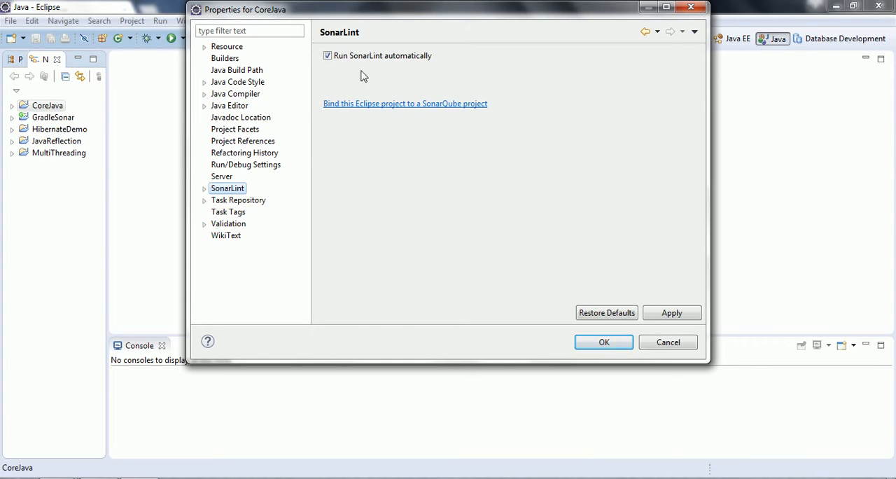
left_click(327, 57)
left_click(664, 313)
left_click(606, 346)
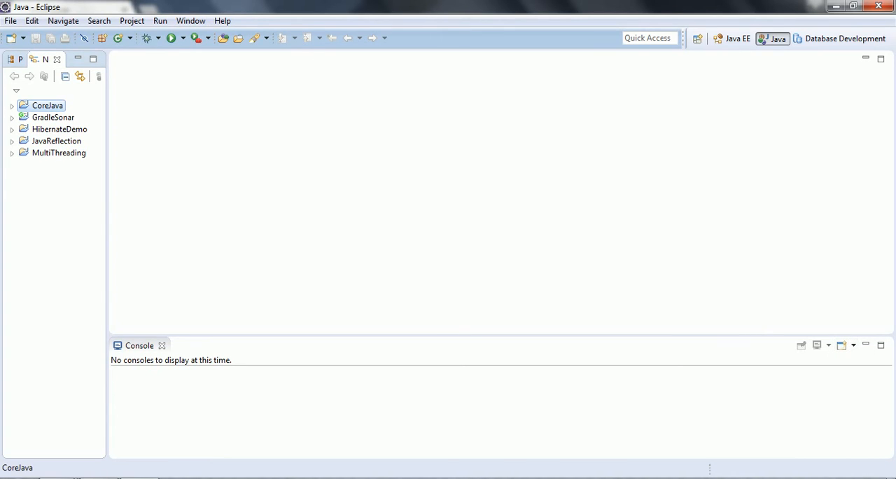
- Show the Console view, switch it to the SonarLint Console and turn on Debug Output
left_click(193, 21)
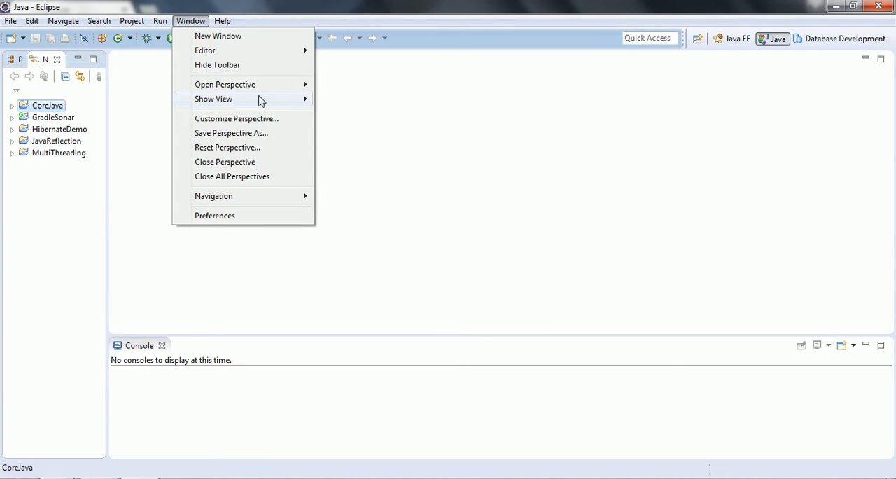
mouse_move(261, 103)
left_click(374, 115)
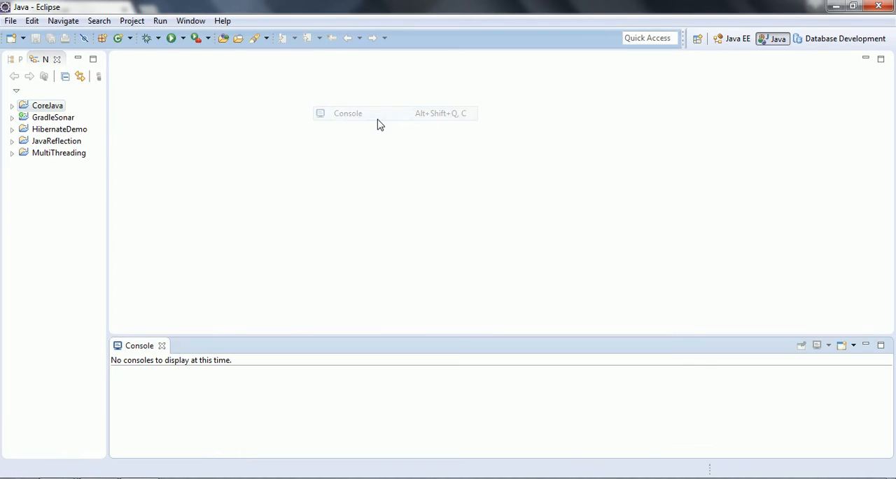
left_click(854, 346)
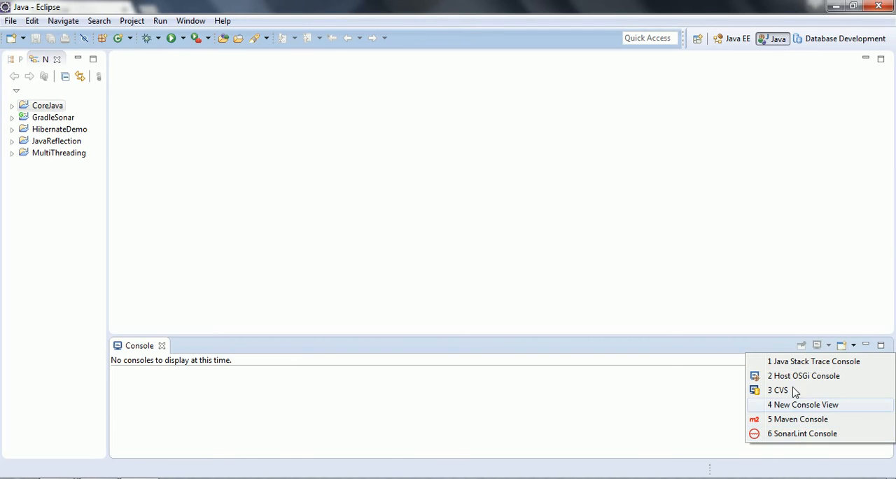
left_click(780, 435)
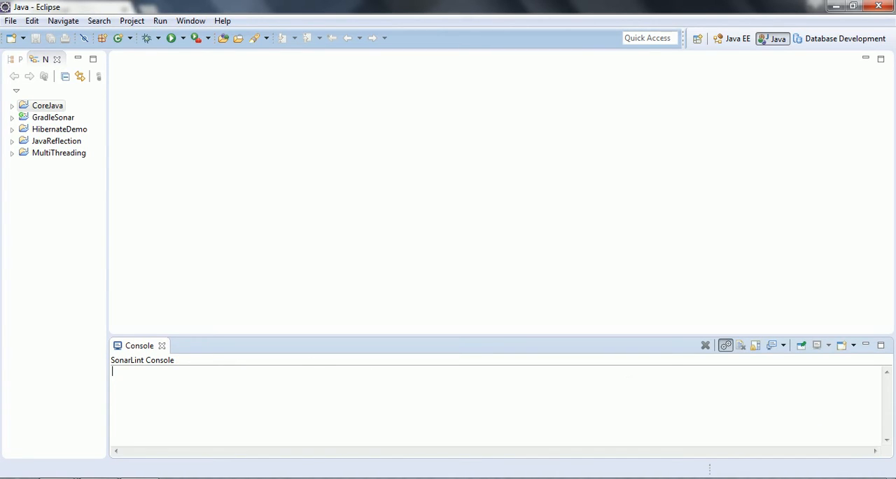
left_click(725, 346)
- Open InterfaceDemo.java from the CoreJava project's com.javatech.corejava package, widening the Navigator
left_click(13, 107)
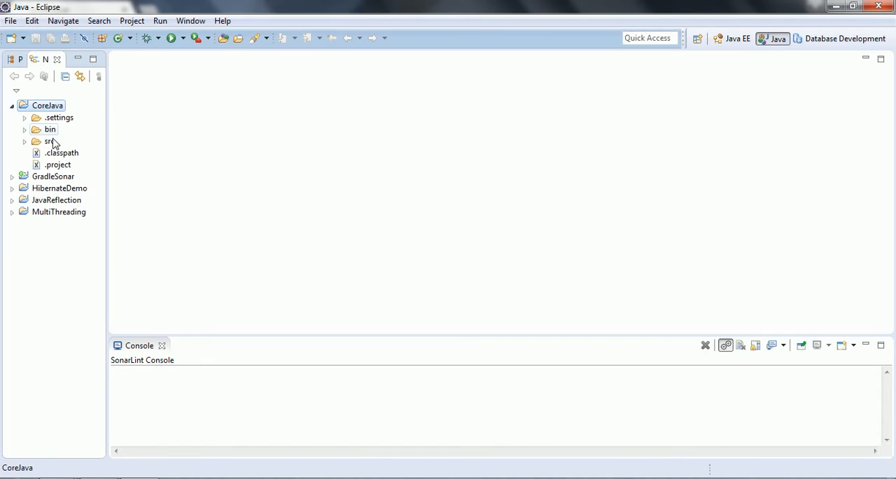
left_click(25, 141)
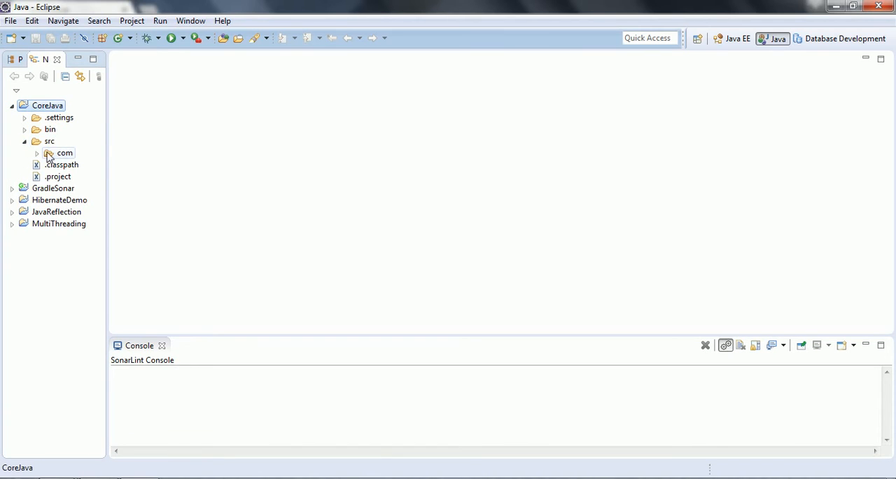
left_click(37, 153)
left_click(49, 166)
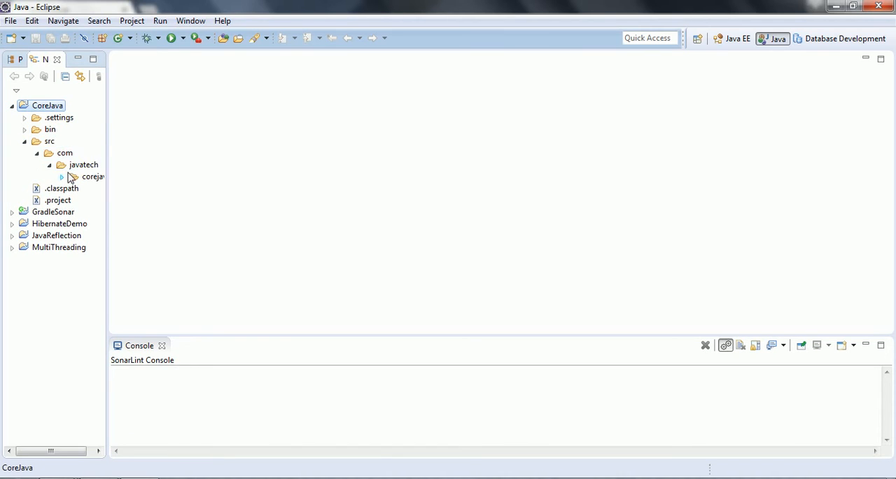
left_click(62, 176)
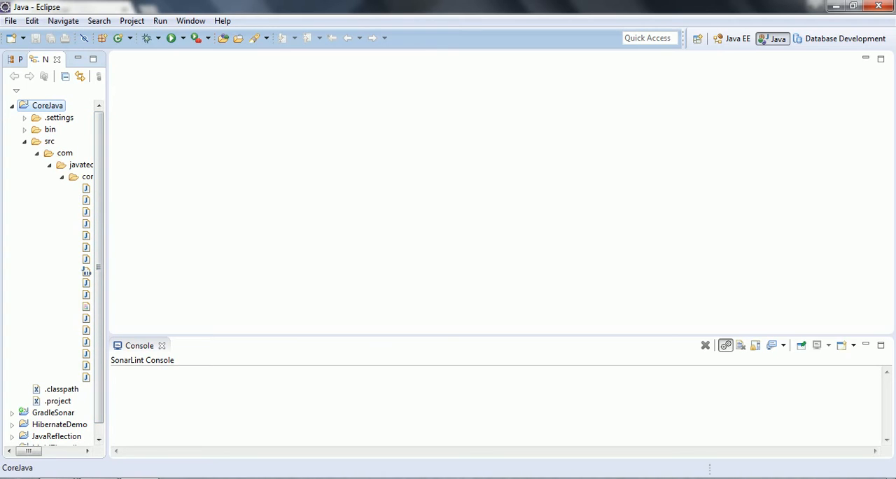
left_click_drag(116, 202, 303, 203)
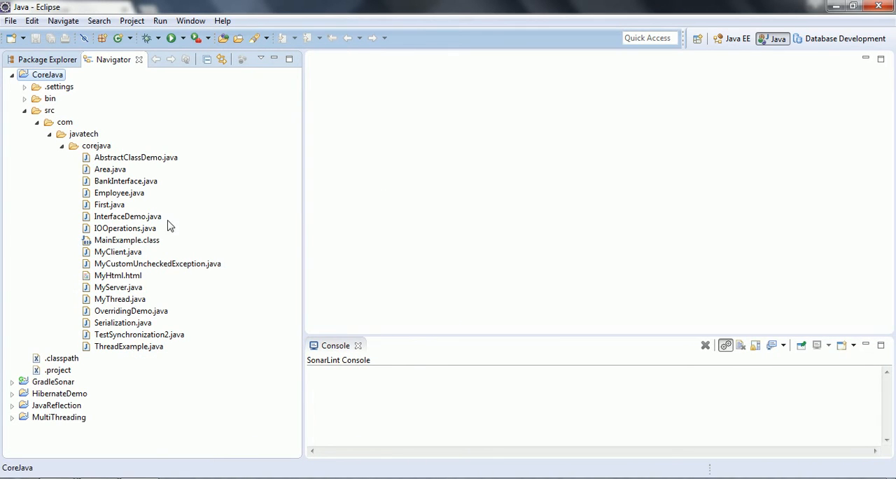
left_click(135, 222)
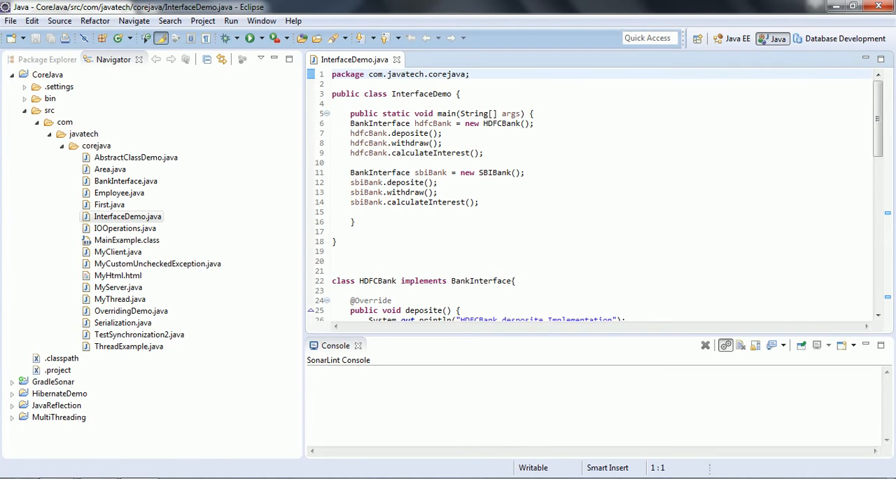
- Enable 'Run SonarLint automatically' in the CoreJava project's SonarLint properties, then apply and close the dialog
left_click_drag(880, 127, 892, 292)
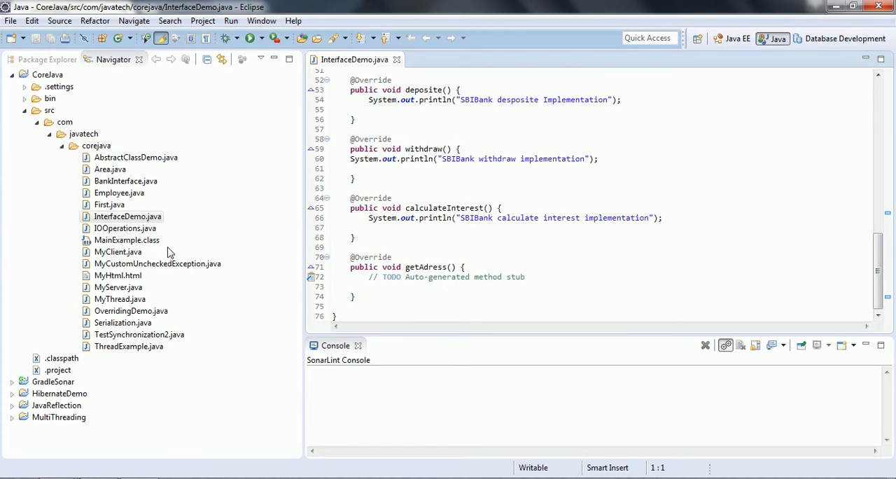
right_click(46, 80)
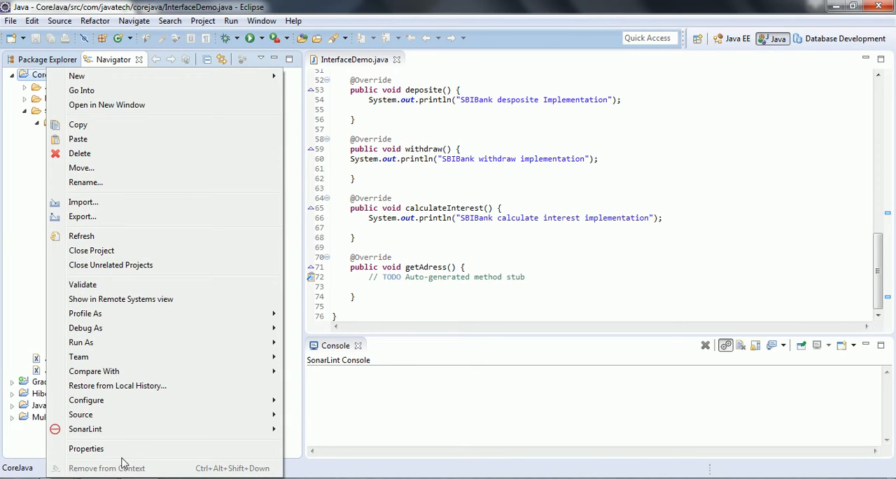
left_click(131, 450)
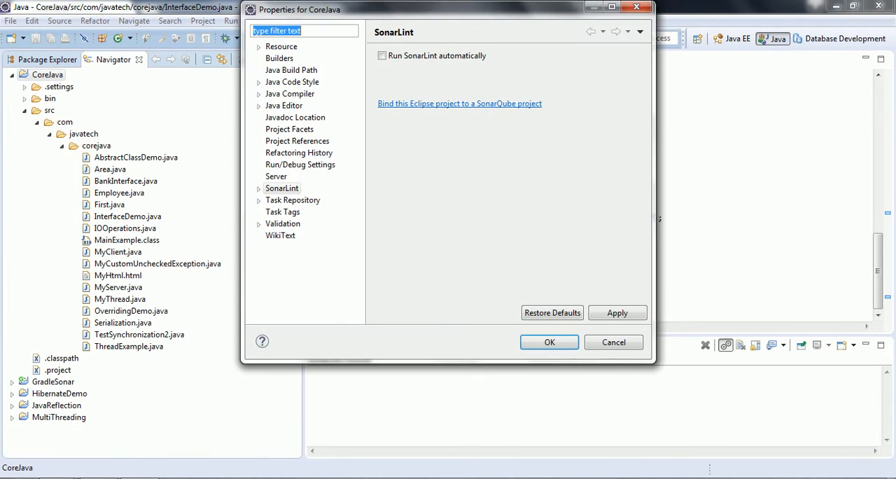
left_click(383, 58)
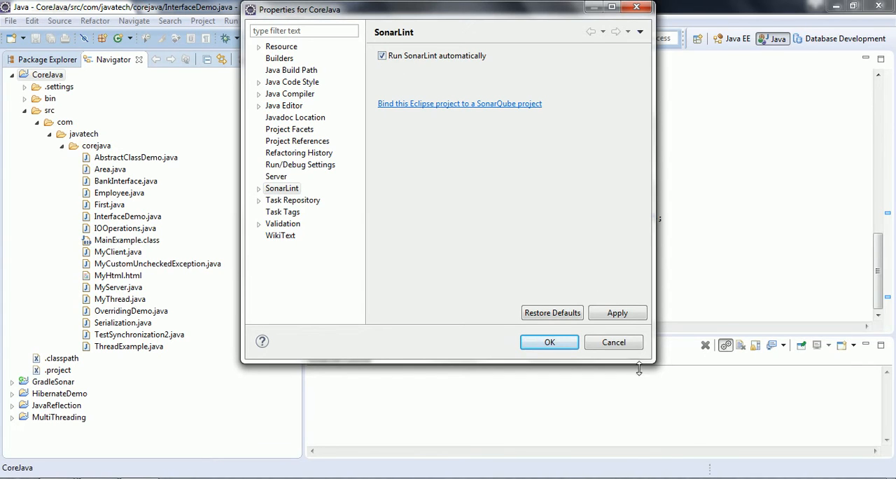
left_click(620, 315)
left_click(550, 343)
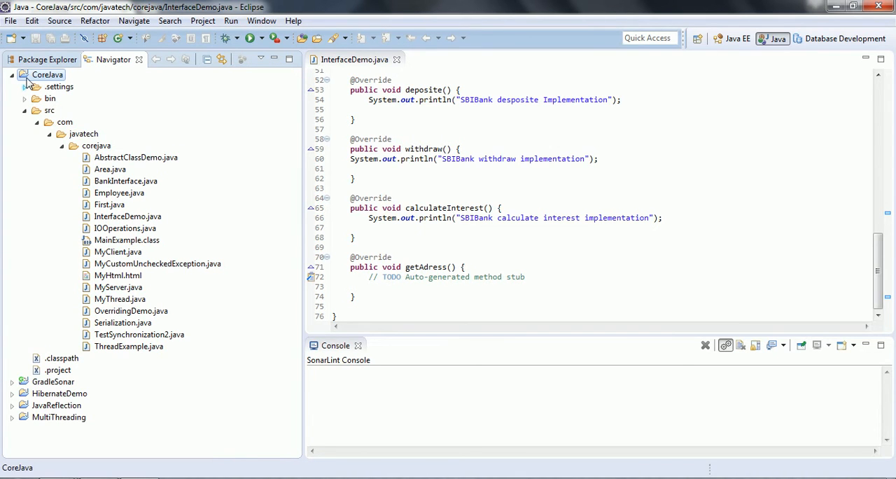
- Open AbstractClassDemo.java and inspect the SonarLint console output and the issue flagged on a System.out call
double_click(121, 161)
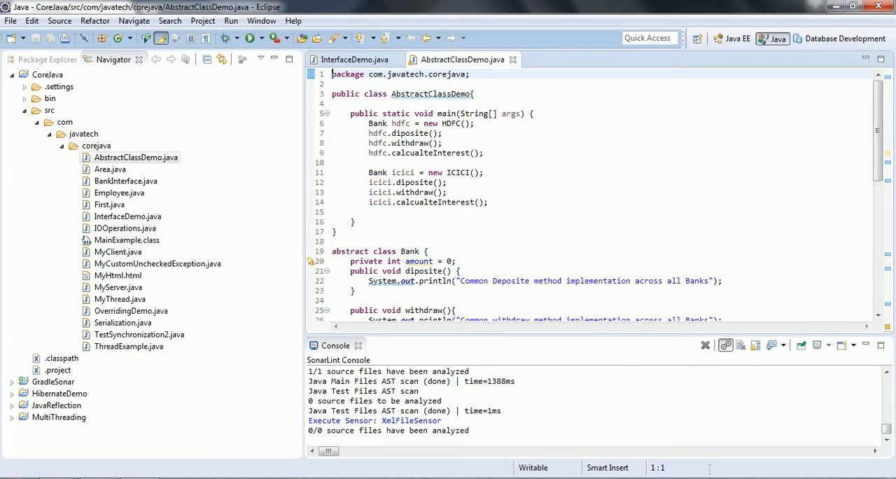
mouse_move(431, 94)
left_click_drag(661, 342, 648, 218)
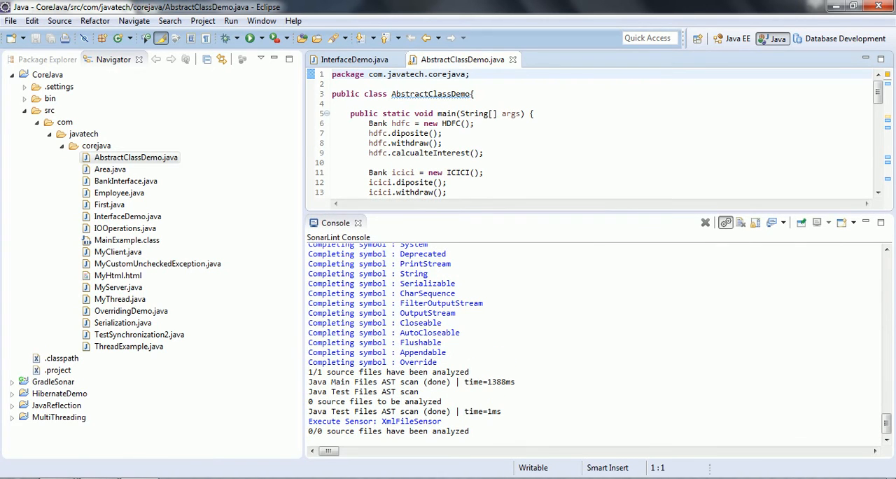
mouse_move(886, 423)
left_mouse_down()
mouse_move(879, 308)
mouse_move(894, 431)
left_mouse_up()
left_click_drag(531, 217, 525, 324)
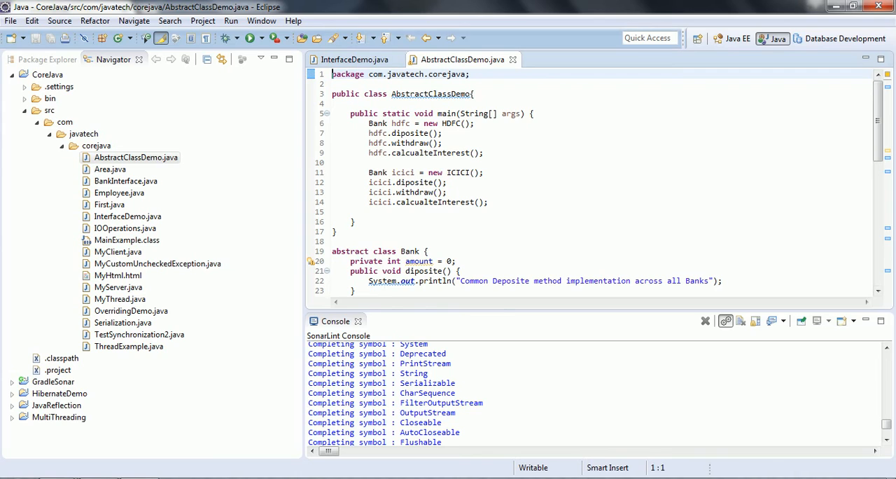
mouse_move(384, 282)
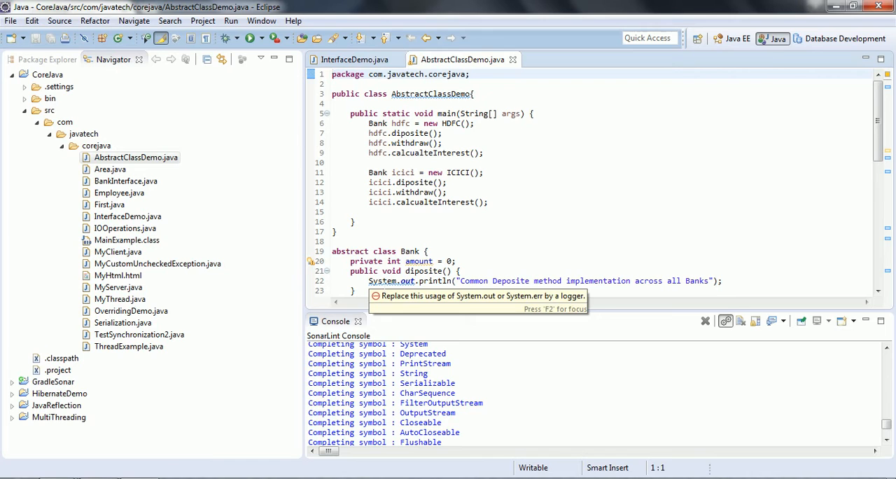
left_click(509, 223)
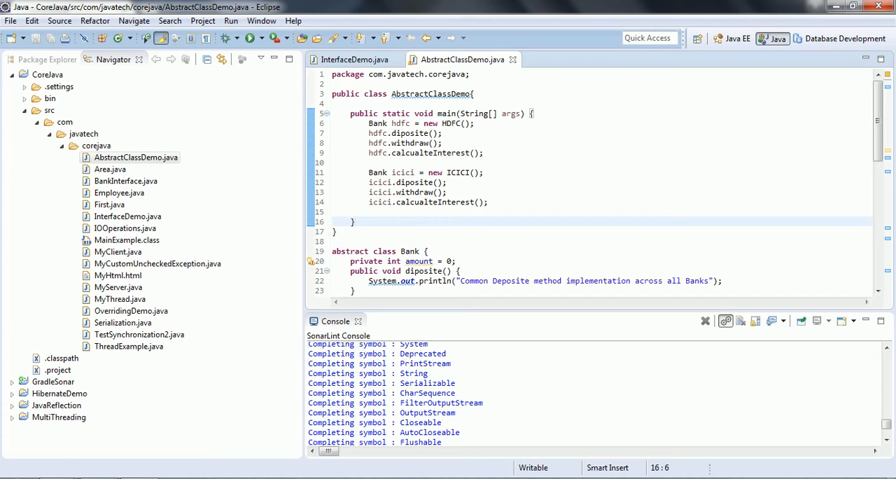
- Open the SonarLint Issues view and jump from it to a 'Replace this usage of System.out' issue in the code
left_click(261, 21)
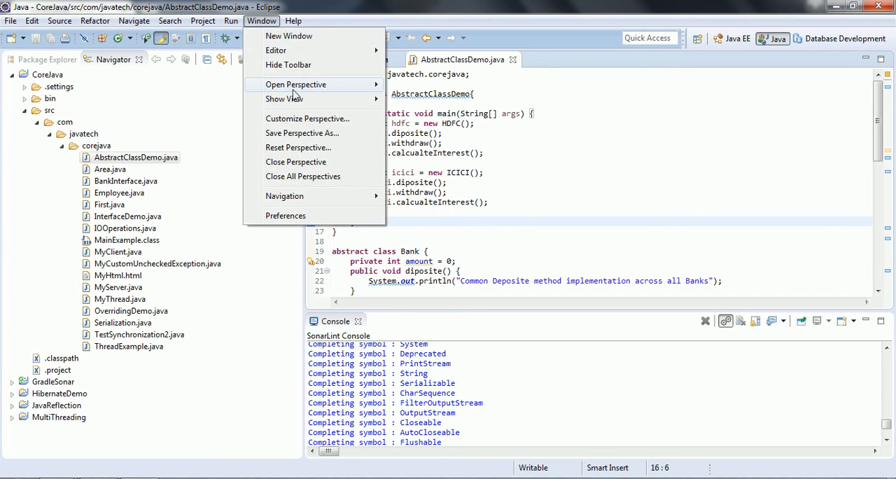
mouse_move(300, 99)
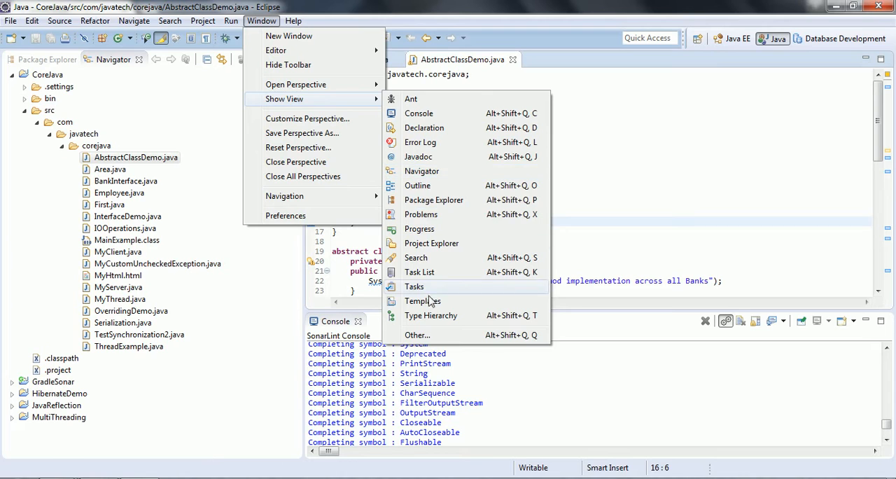
left_click(442, 335)
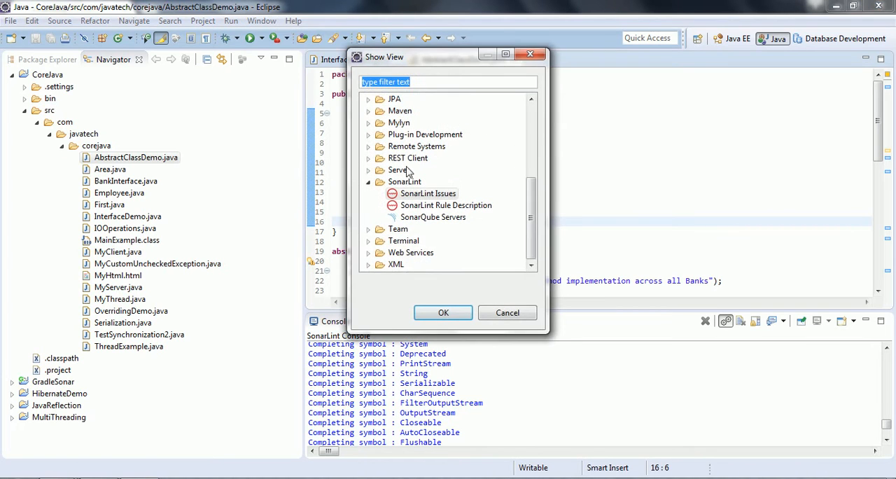
left_click(406, 192)
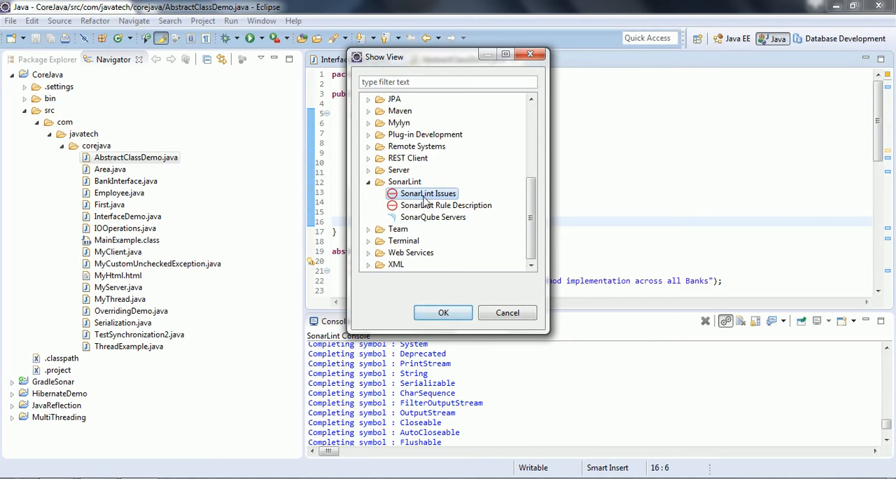
left_click(443, 313)
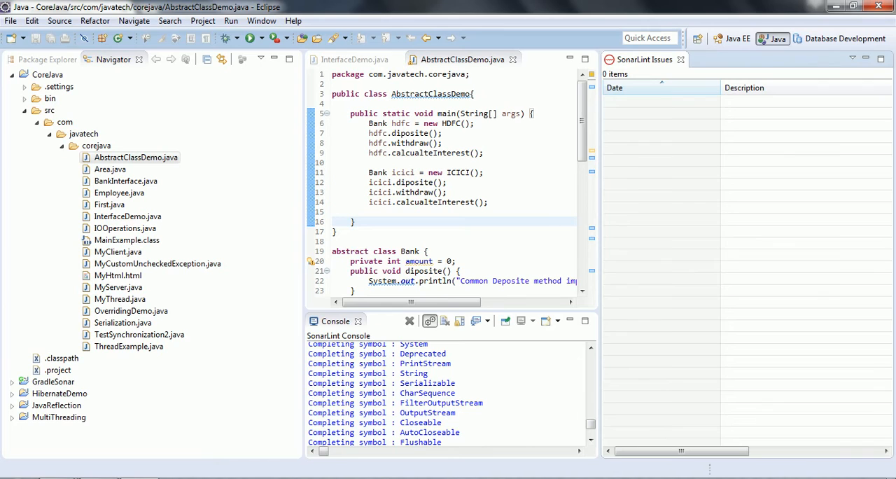
left_click_drag(382, 163, 388, 172)
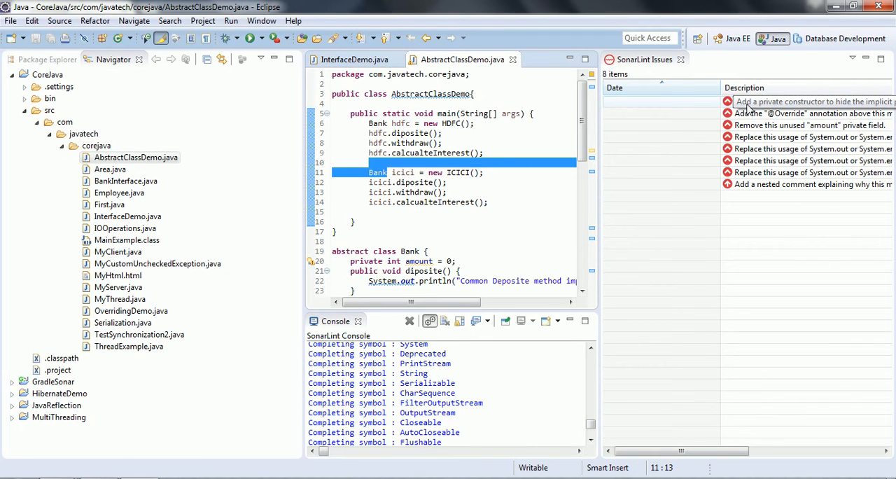
double_click(758, 164)
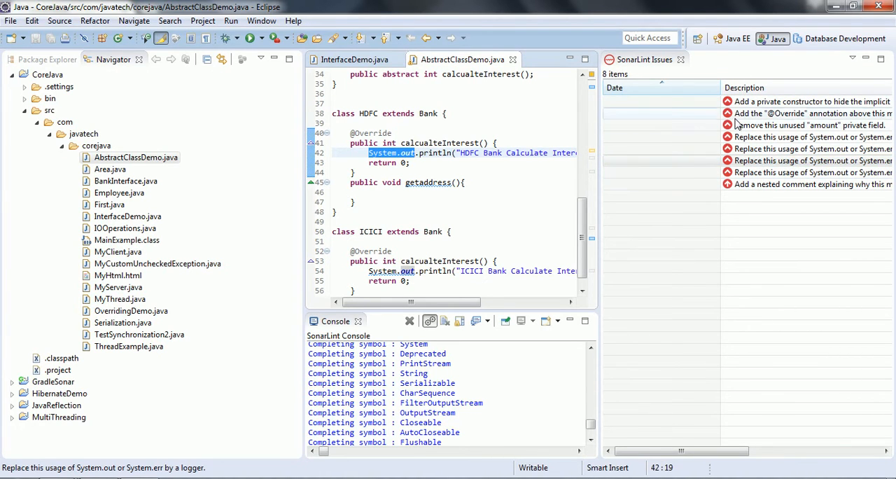
- Open the SonarLint Rule Description view and return to the SonarLint Issues tab
left_click(261, 20)
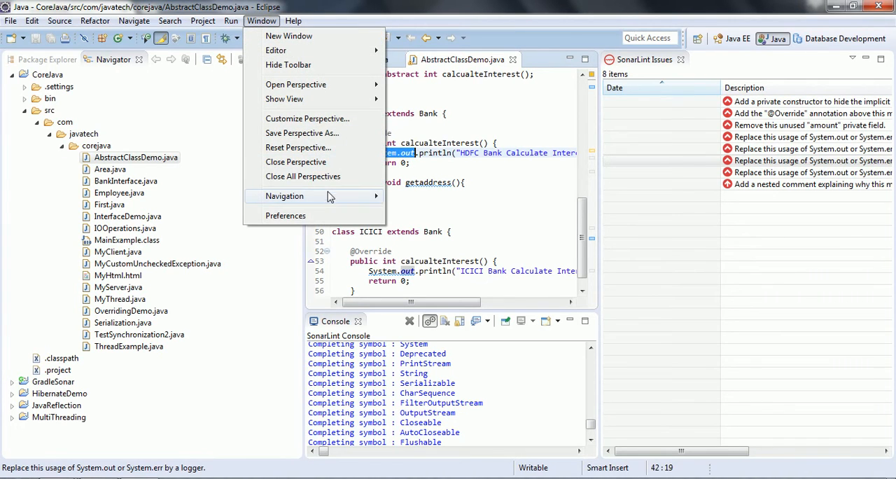
mouse_move(361, 100)
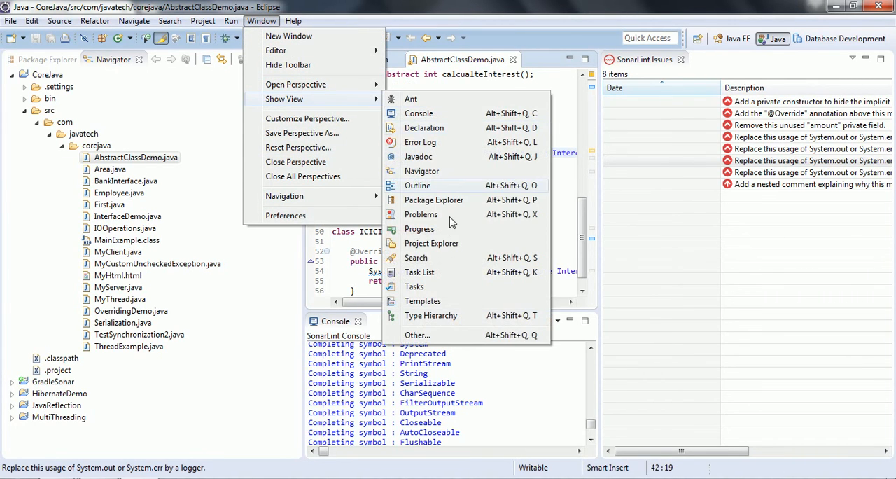
left_click(418, 335)
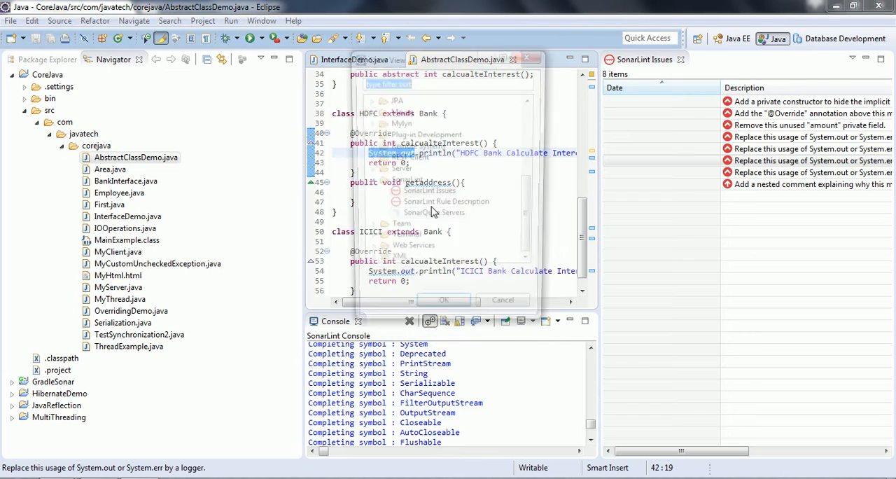
left_click(426, 207)
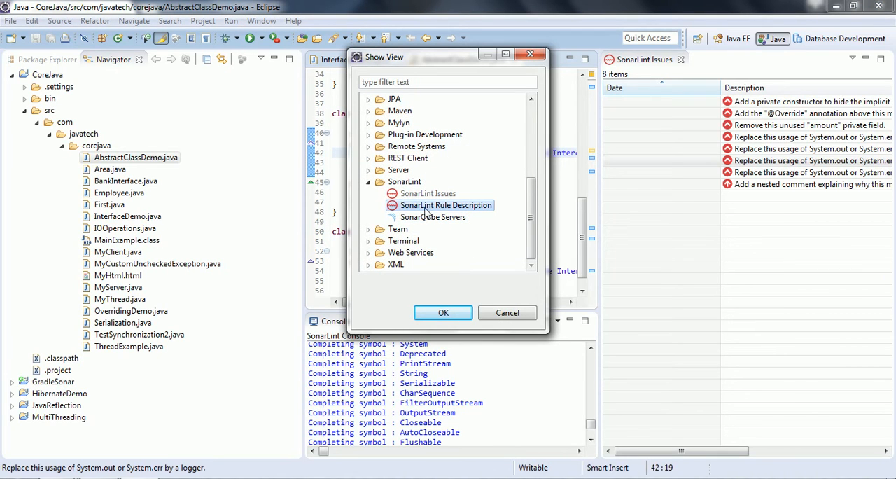
left_click(444, 313)
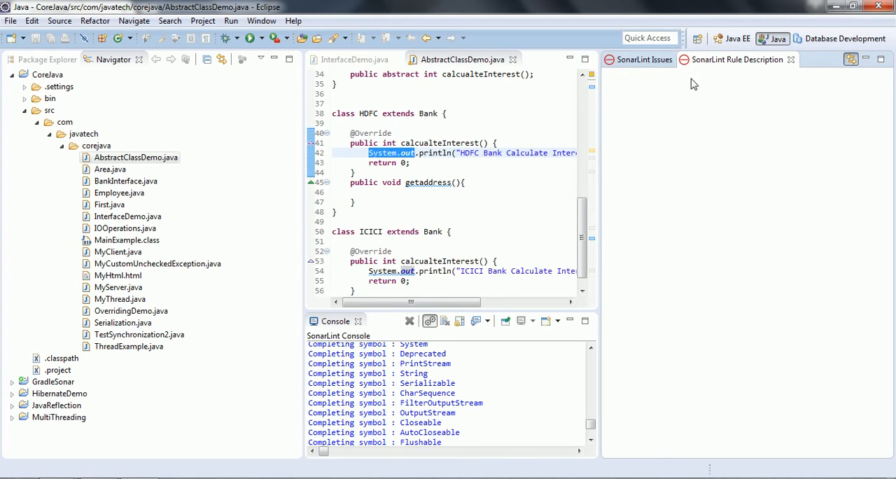
left_click(645, 59)
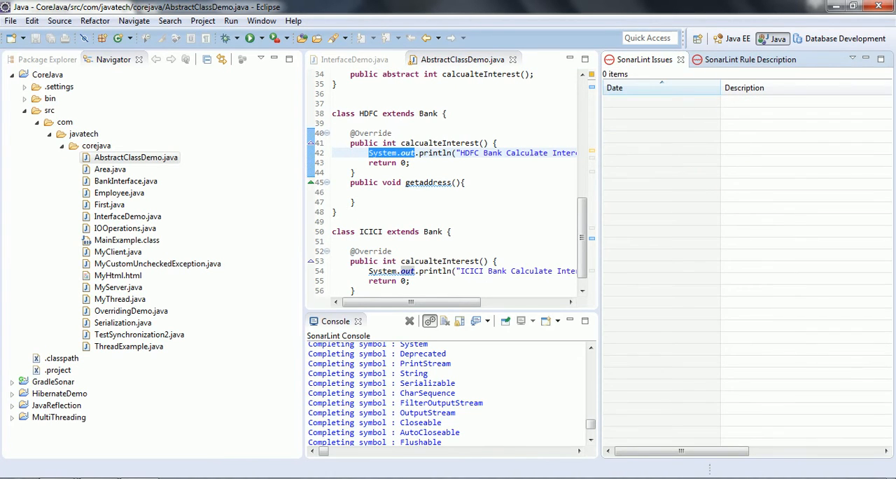
left_click(371, 192)
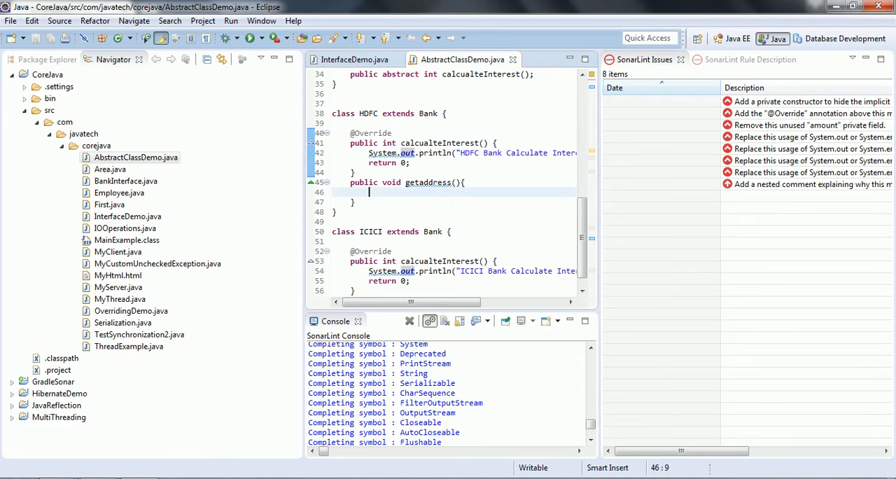
left_click(786, 103)
double_click(786, 103)
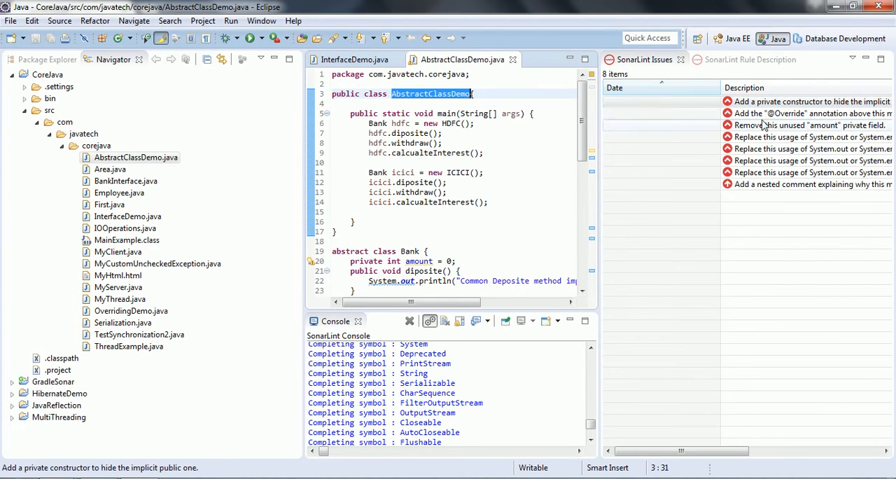
left_click(779, 115)
double_click(779, 115)
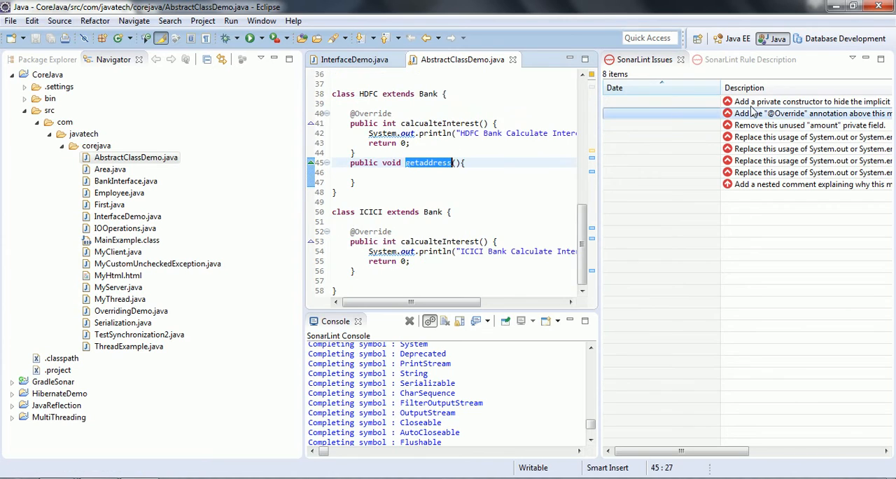
- Read the rule description for the utility-class constructor issue, including its noncompliant and compliant code examples
left_click(729, 59)
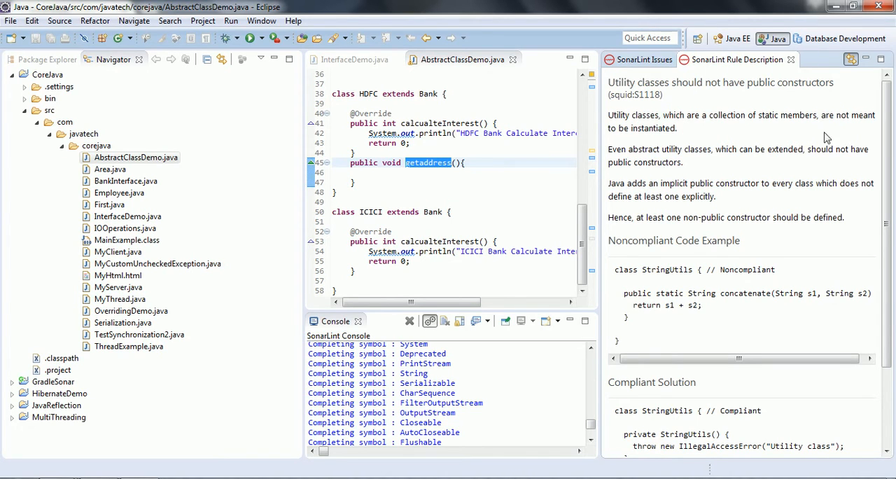
left_click_drag(891, 133, 891, 188)
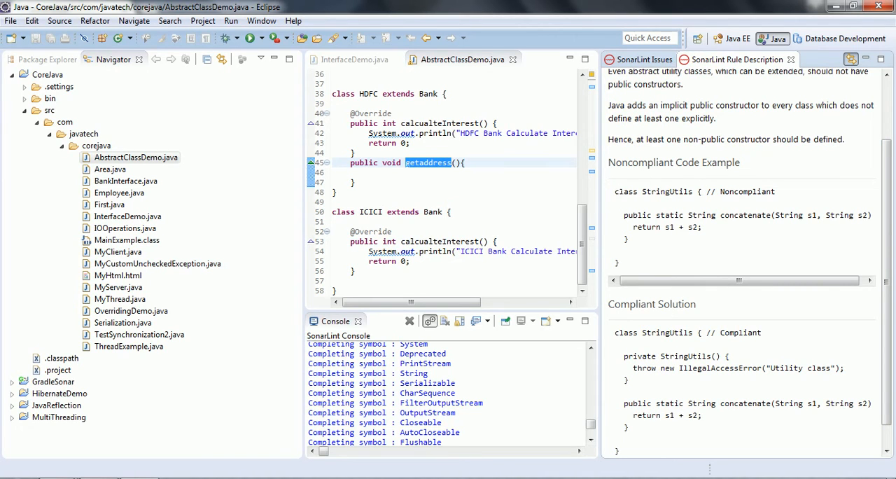
left_click_drag(615, 191, 621, 264)
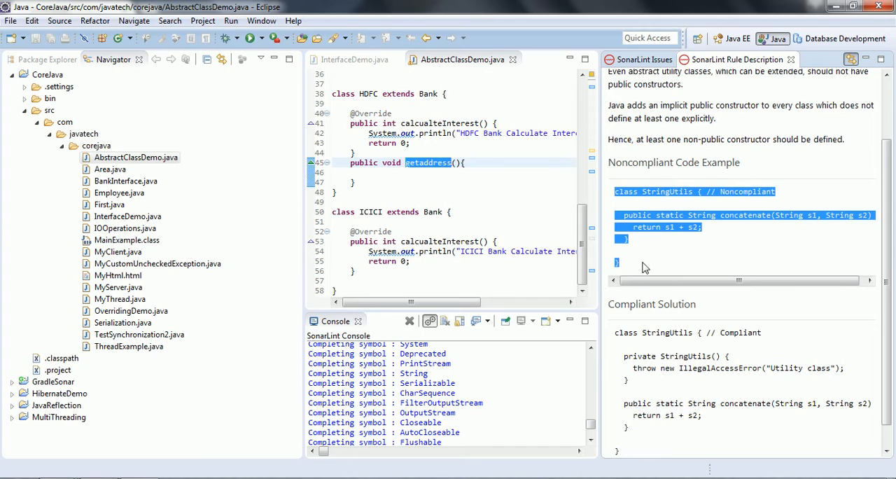
left_click(711, 221)
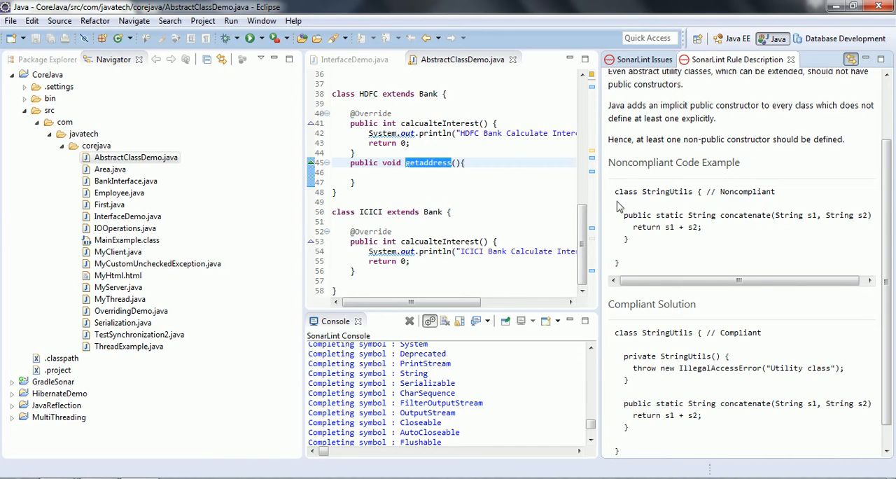
left_click_drag(616, 193, 632, 242)
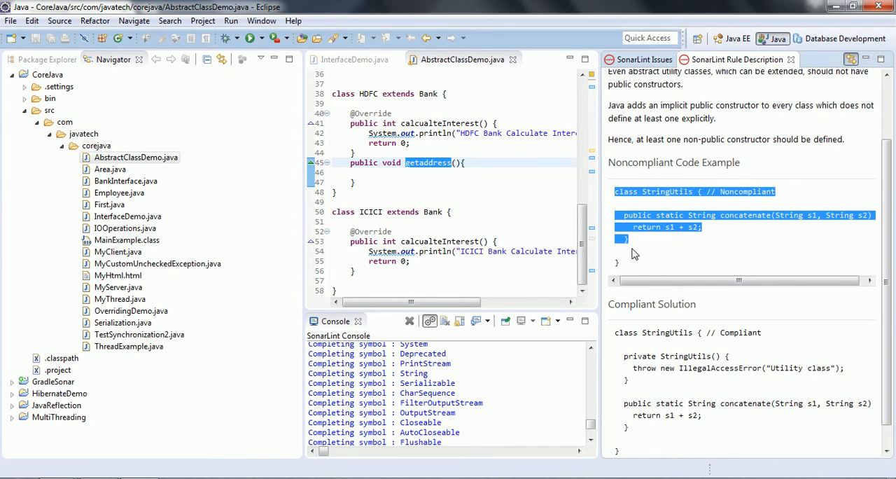
left_click_drag(615, 333, 645, 459)
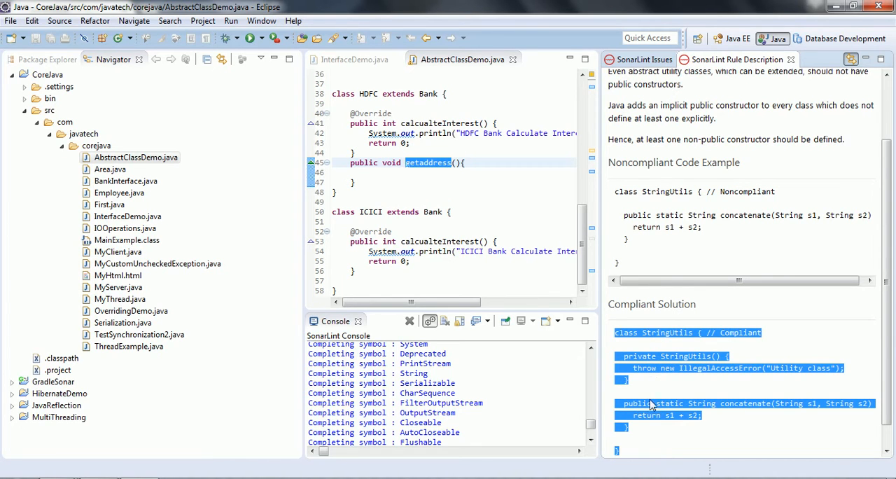
left_click(637, 59)
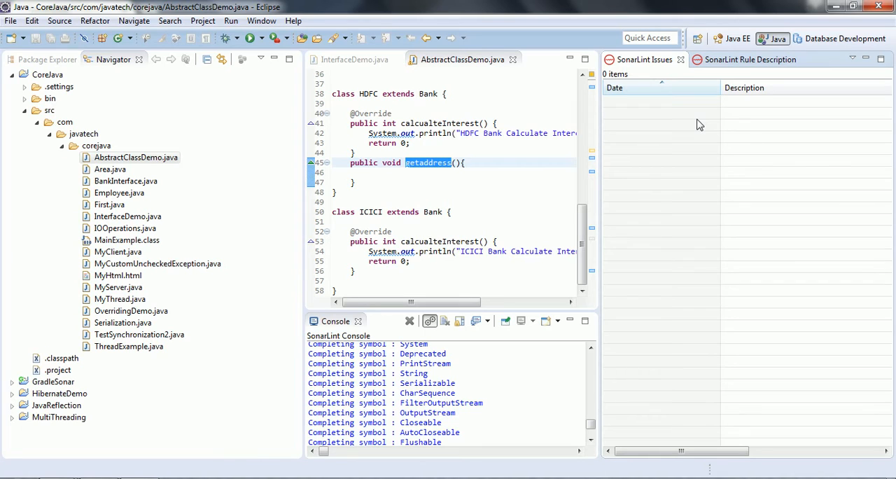
left_click(735, 62)
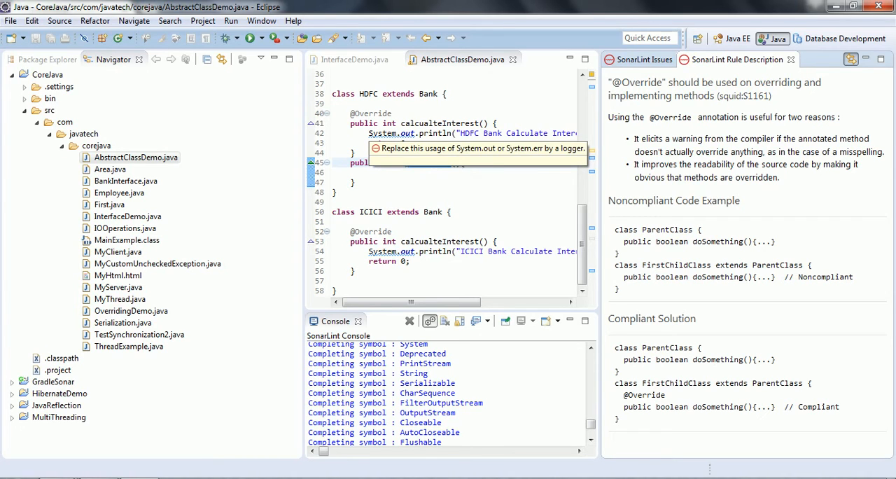
left_click(528, 205)
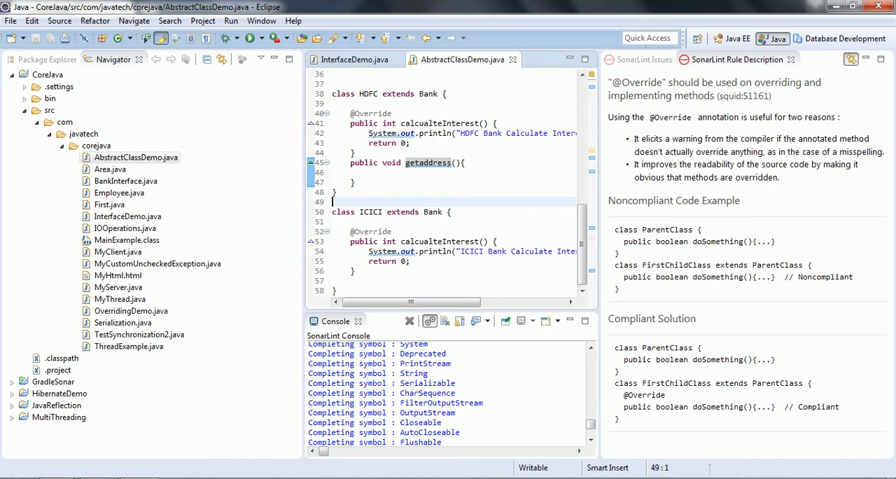
- Narrow the Navigator panel to give the code editor more width
left_click(411, 143)
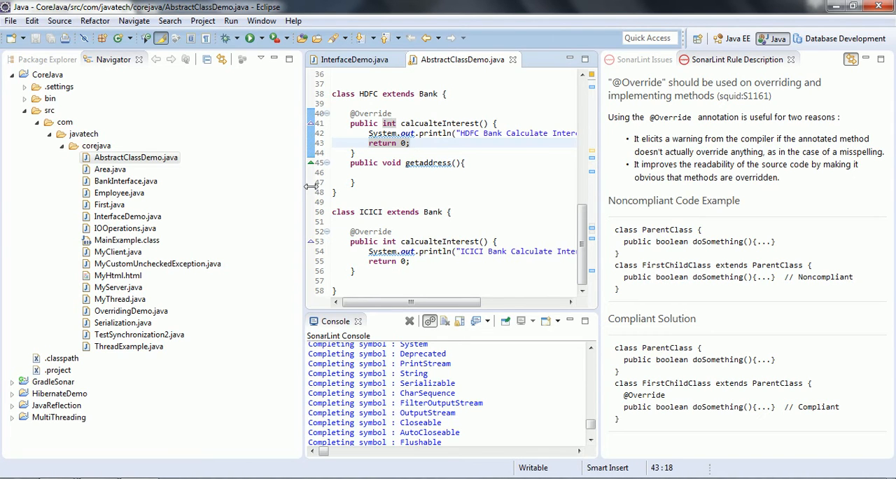
left_click_drag(304, 189, 176, 192)
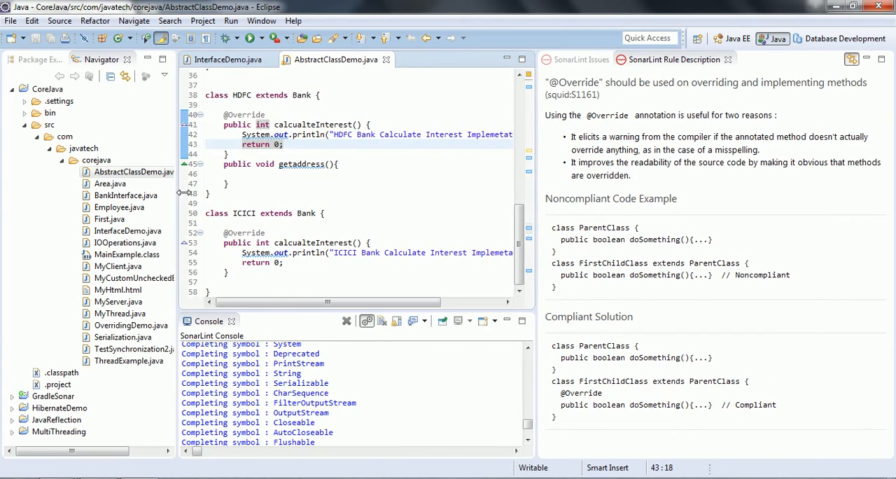
left_click(228, 183)
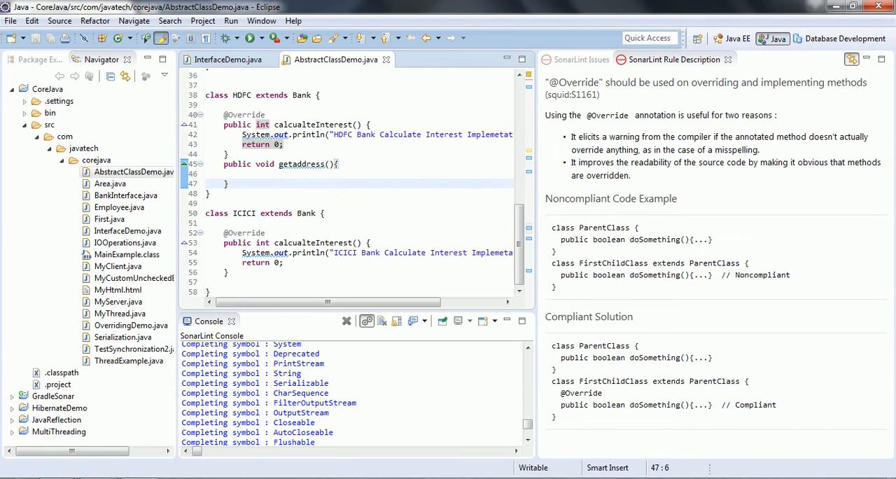
- Close the SonarLint Rule Description and SonarLint Issues views
left_click(729, 61)
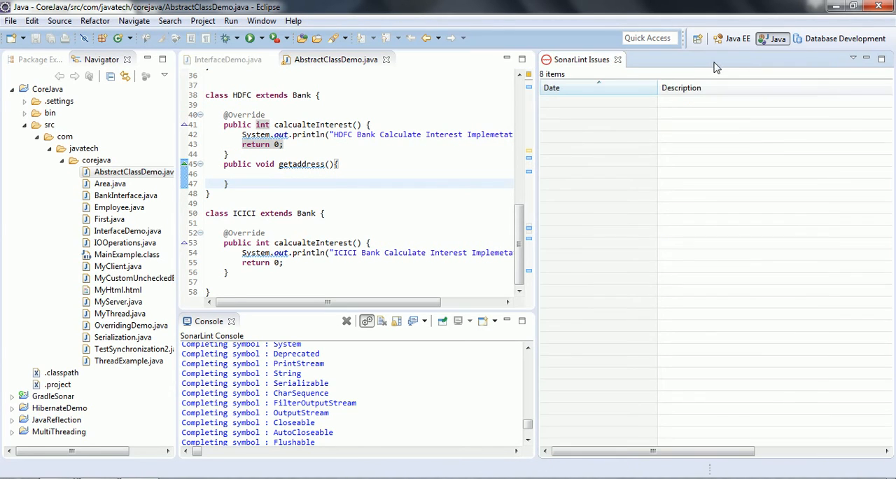
left_click(618, 60)
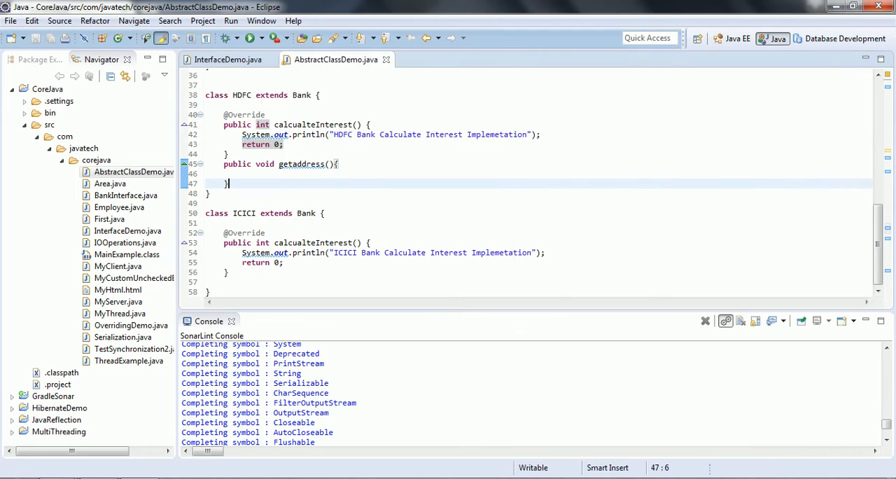
left_click(465, 134)
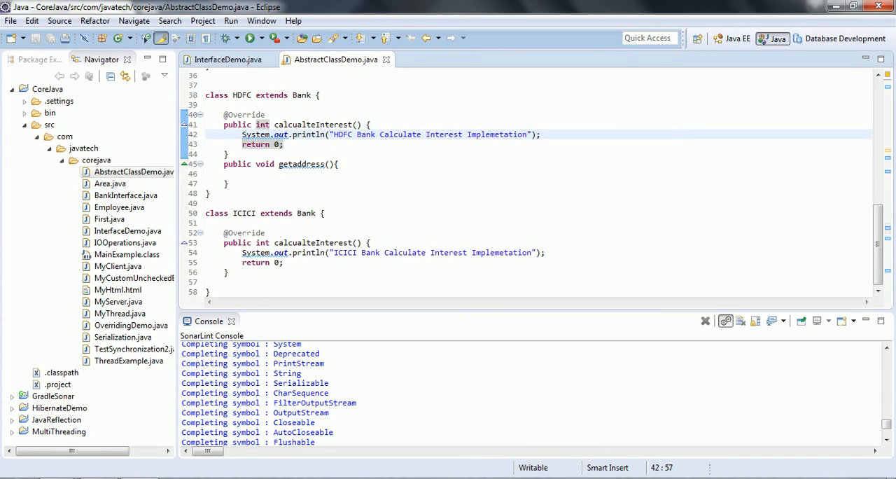
- Open the SonarQube Servers view from the SonarLint view category
left_click(204, 21)
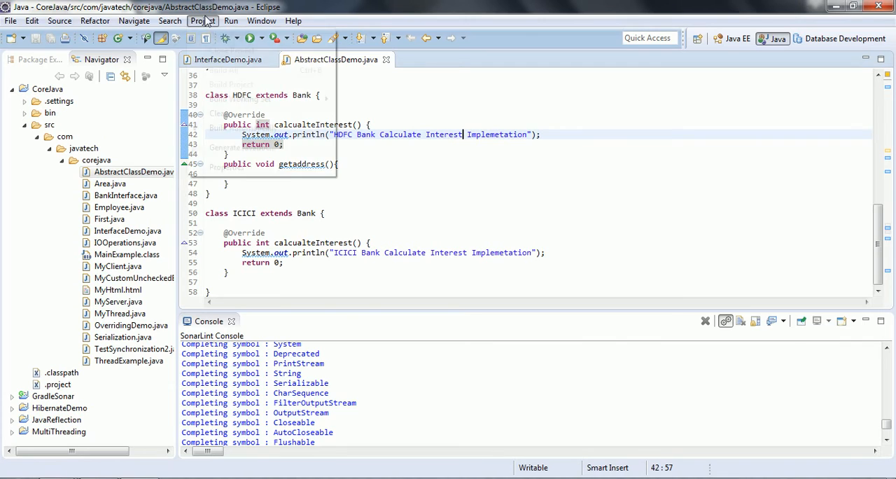
left_click(256, 22)
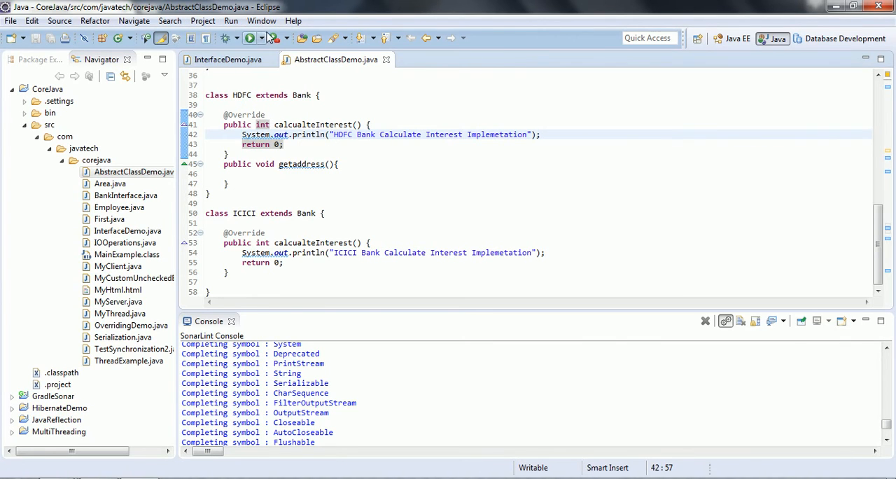
left_click(261, 21)
mouse_move(308, 105)
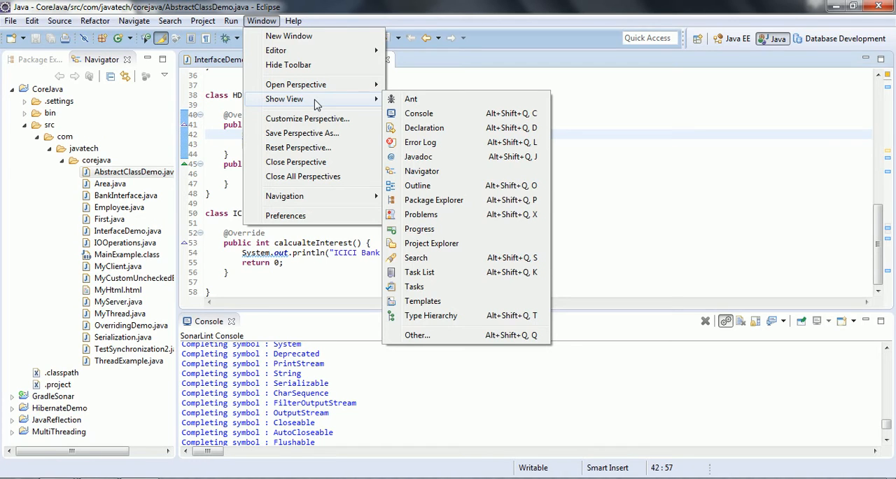
left_click(445, 337)
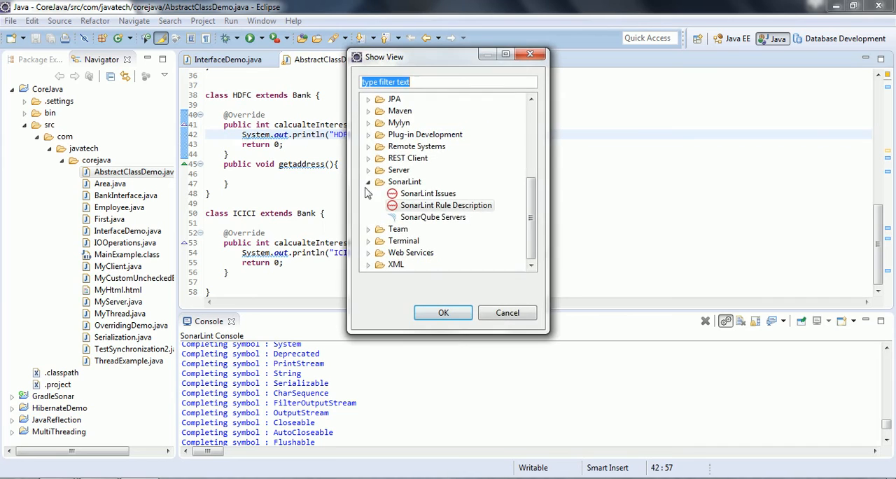
left_click(423, 219)
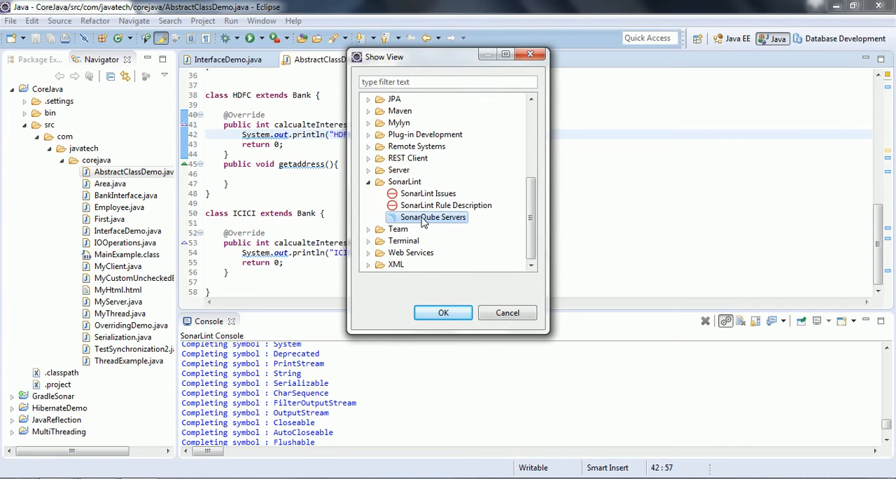
left_click(441, 312)
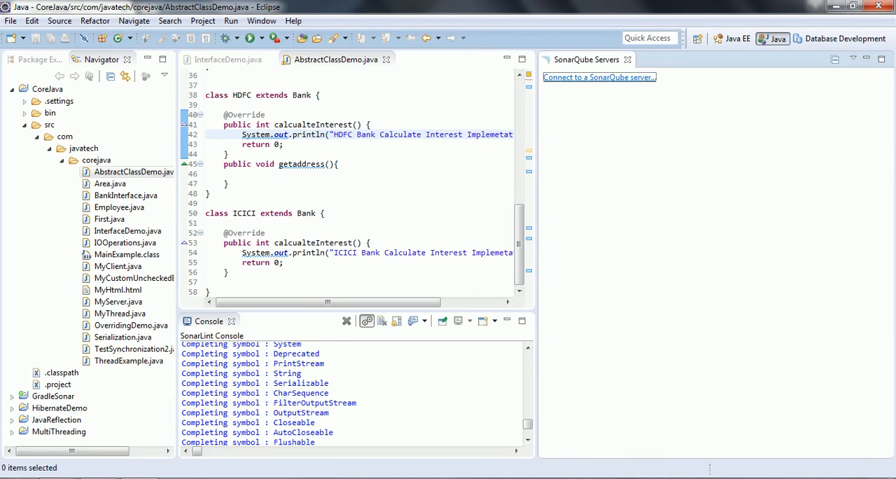
left_click(588, 84)
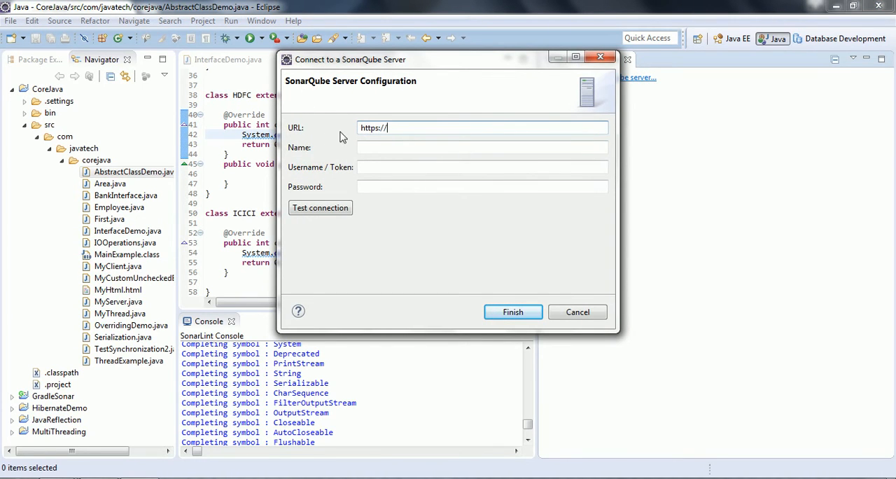
left_click_drag(392, 128, 352, 127)
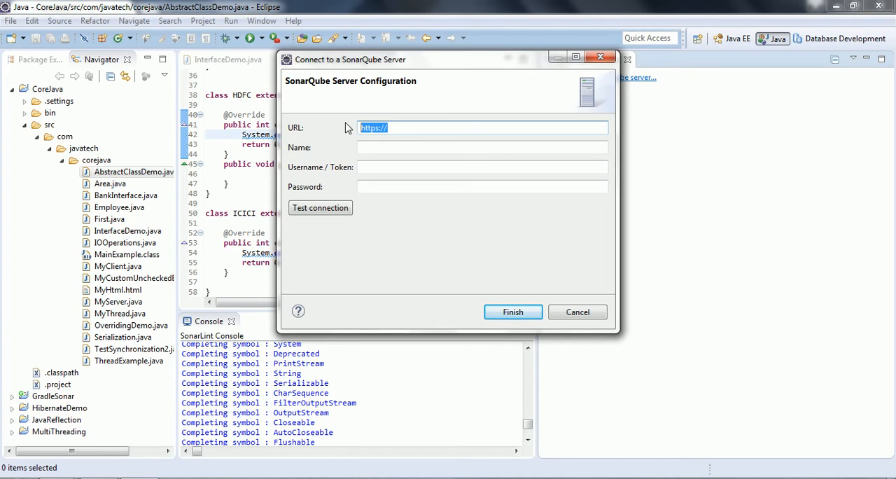
type("ht")
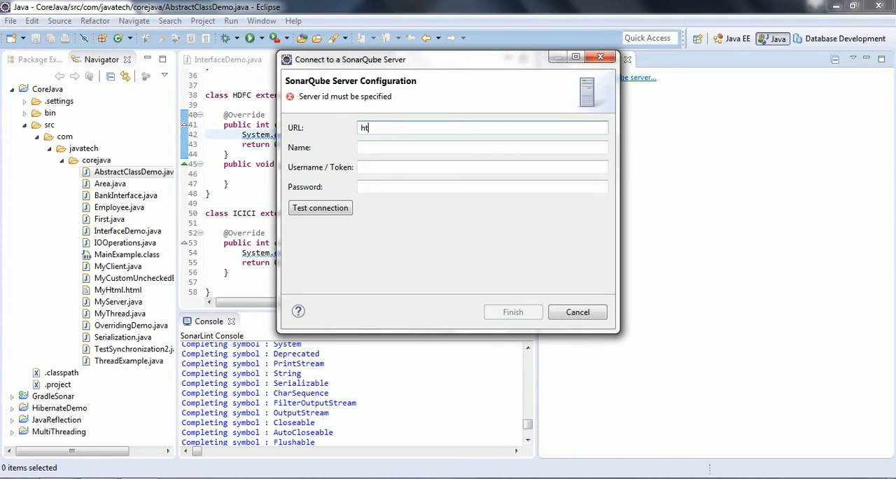
type("tp://localhost")
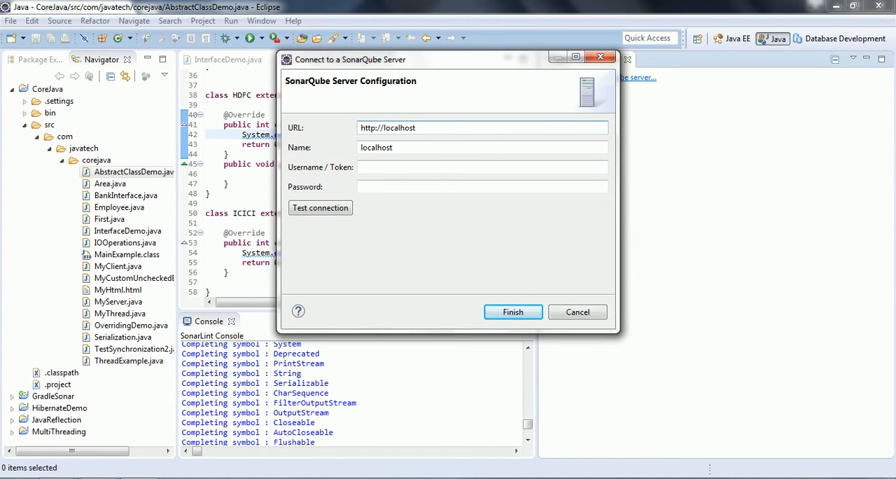
type(":9000")
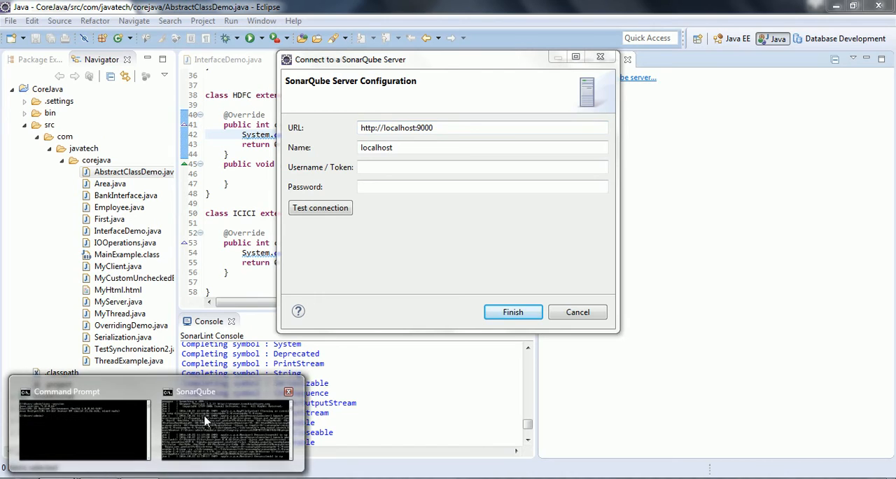
- Check the SonarQube dashboard running at localhost:9000 in the browser
left_click(240, 411)
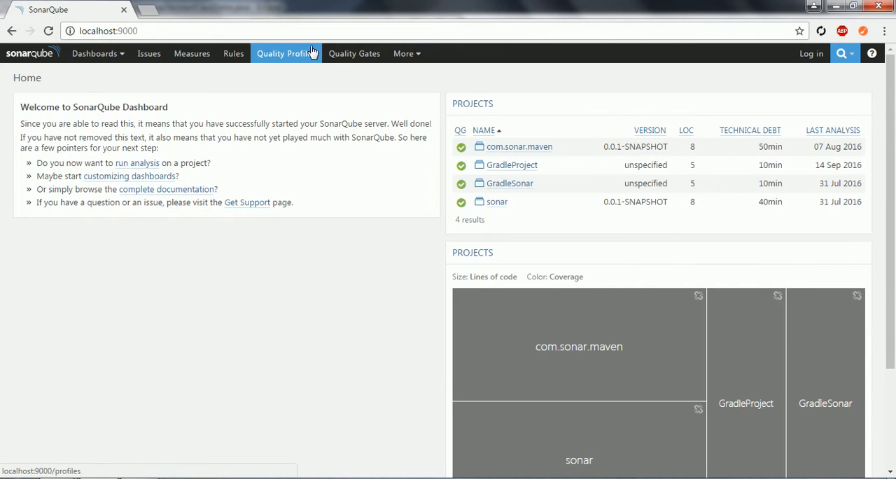
left_click(306, 30)
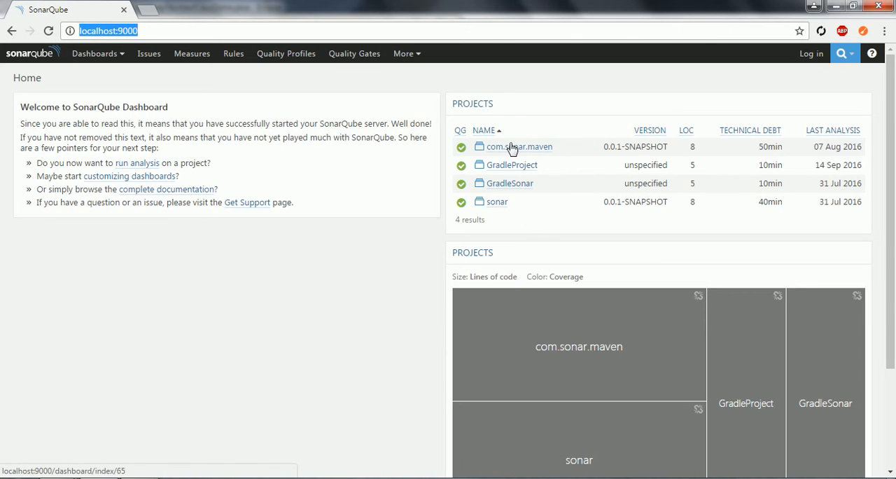
left_click(354, 54)
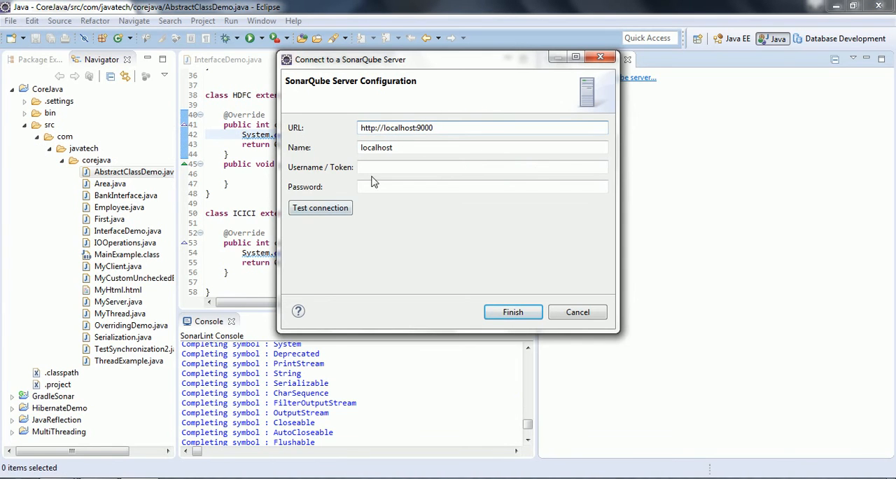
- Test the connection and finish adding the localhost SonarQube server
left_click(392, 147)
left_click(435, 128)
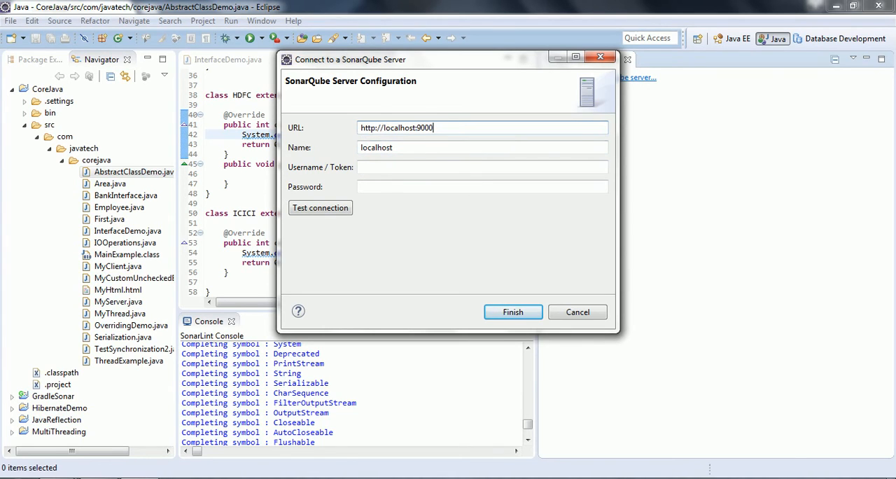
left_click(385, 168)
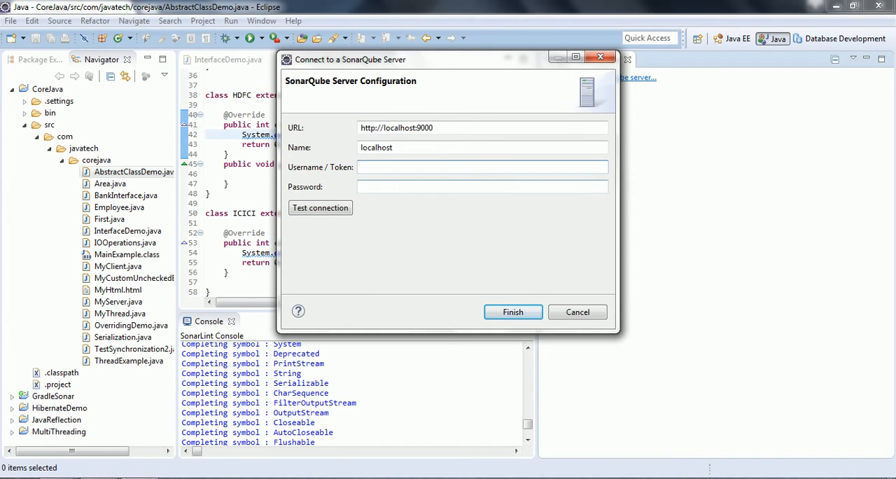
left_click(343, 211)
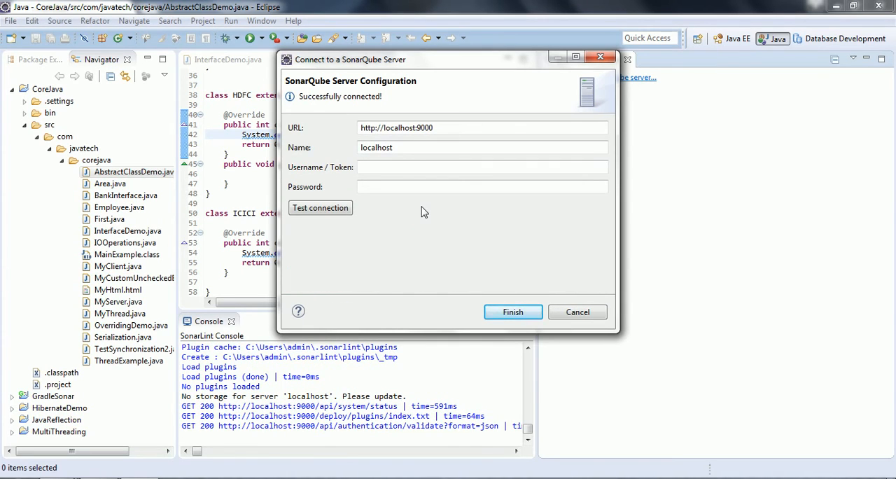
left_click(400, 169)
left_click_drag(301, 96, 382, 96)
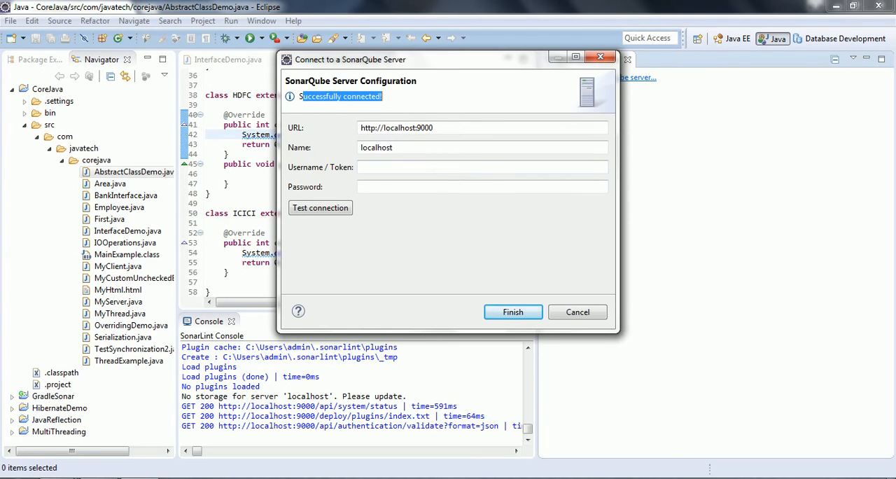
left_click(514, 313)
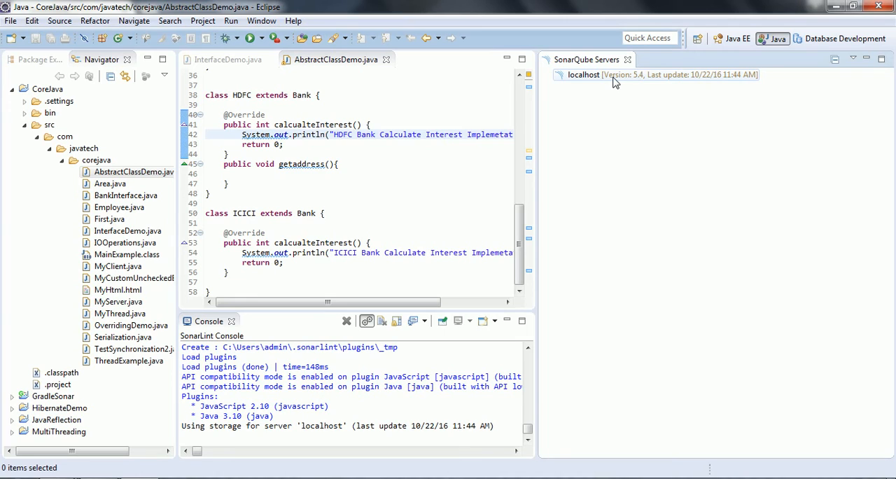
- Open the SonarLint binding dialog for the GradleSonar project to bind it to a SonarQube project
right_click(614, 82)
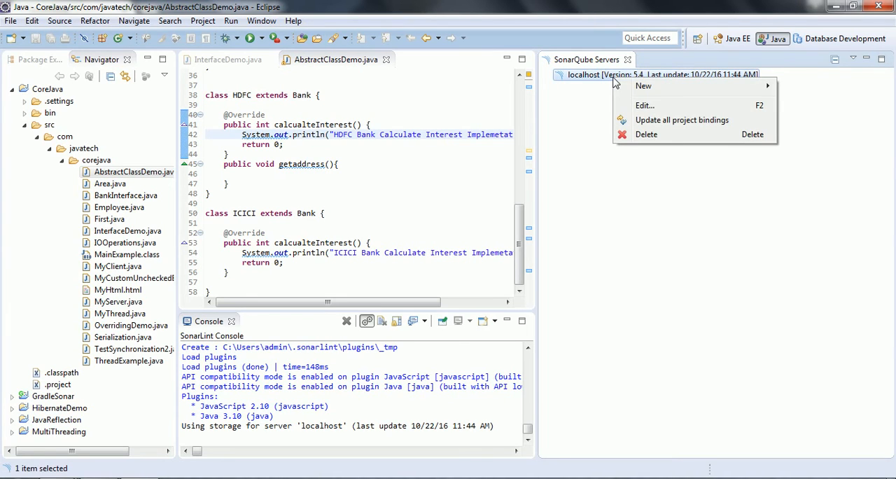
left_click(592, 108)
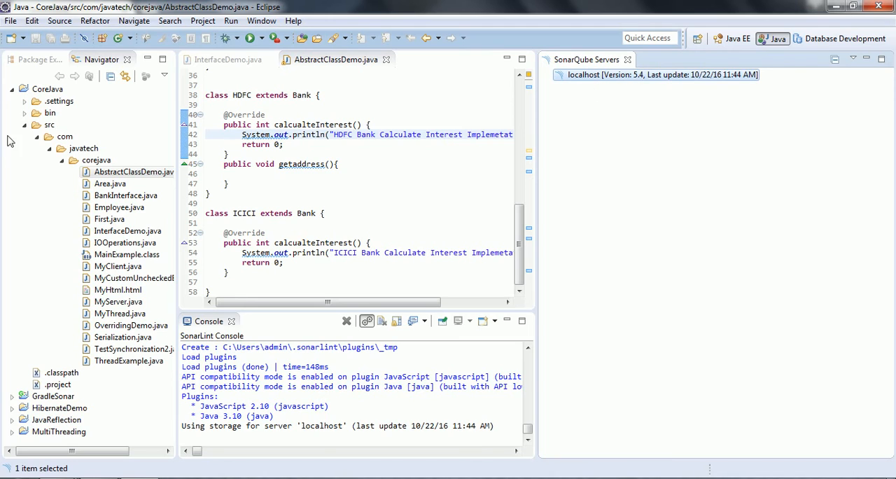
left_click(12, 90)
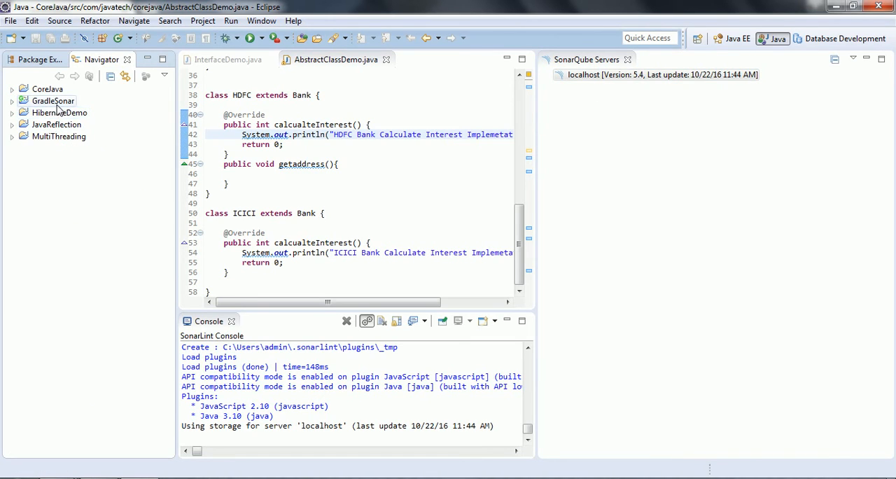
double_click(56, 104)
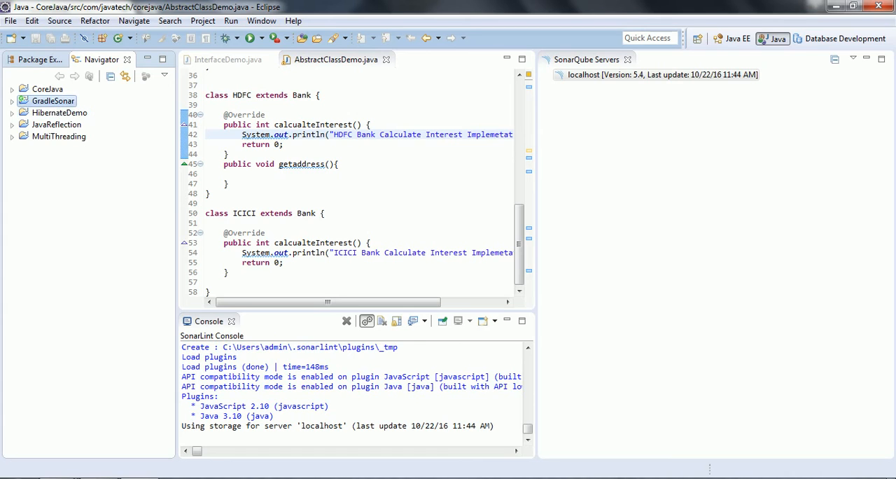
left_click(12, 103)
right_click(43, 106)
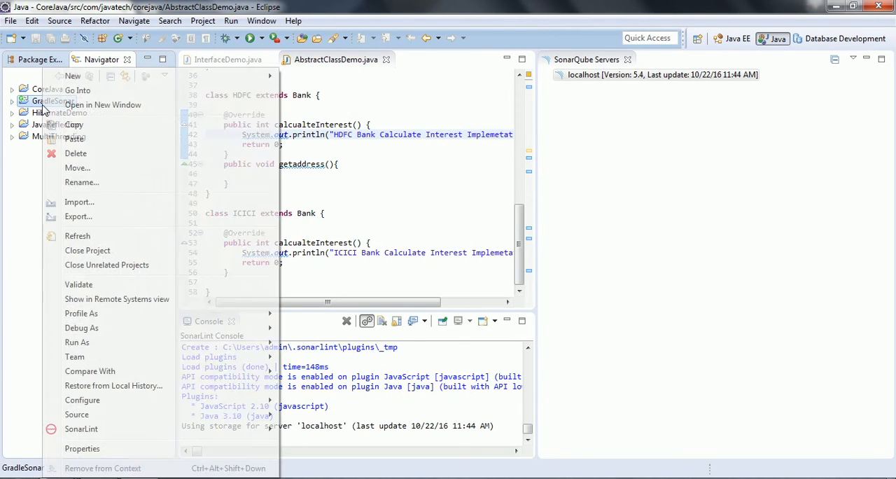
mouse_move(153, 436)
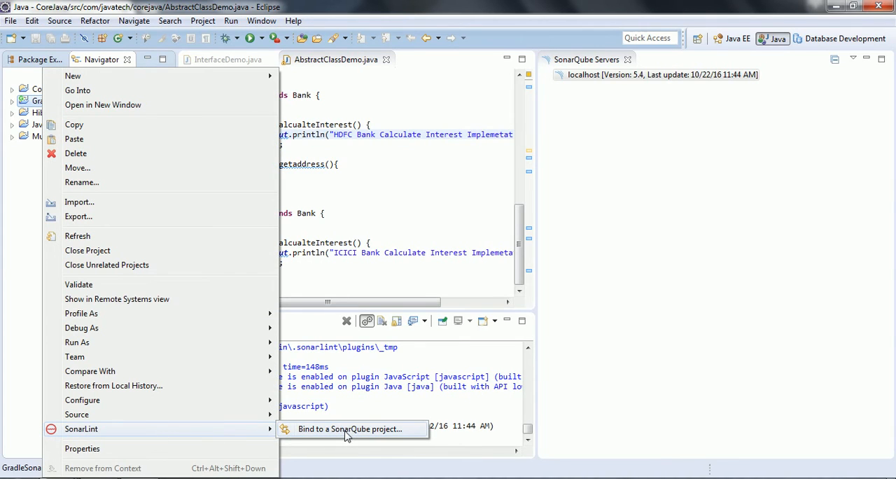
left_click(347, 430)
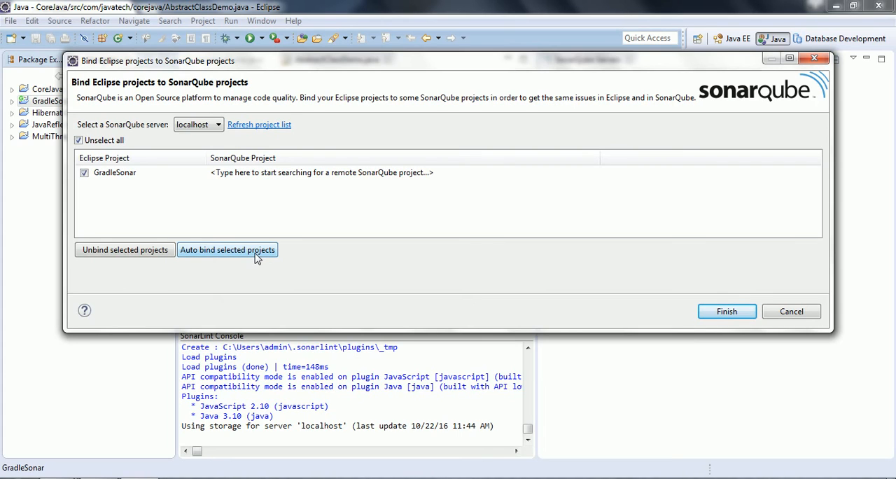
- Auto-bind GradleSonar to its SonarQube project on the localhost server and finish the binding
left_click(218, 252)
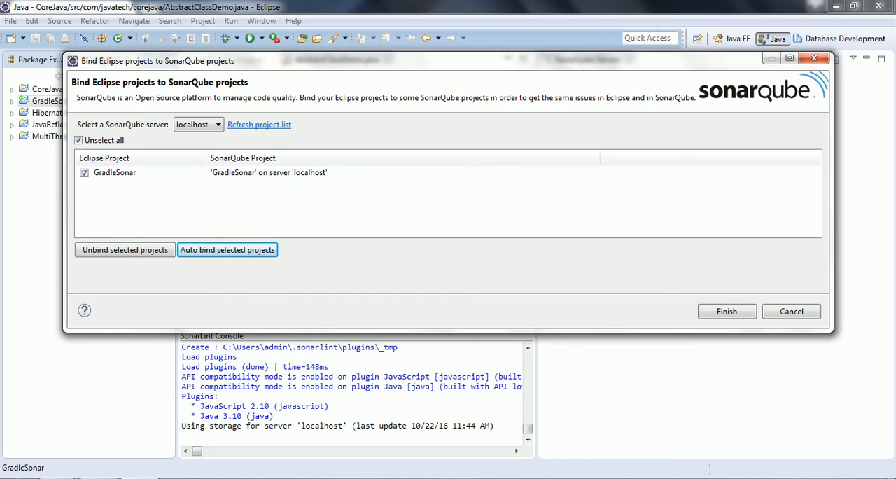
left_click(129, 478)
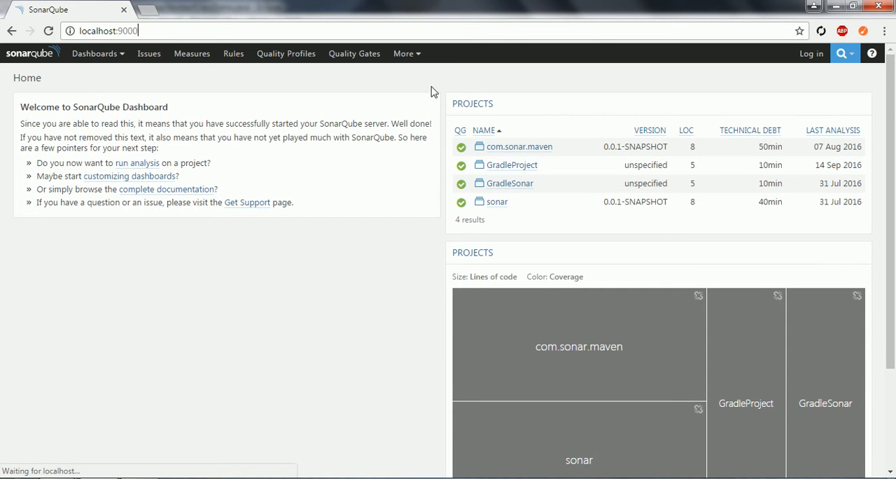
left_click(198, 476)
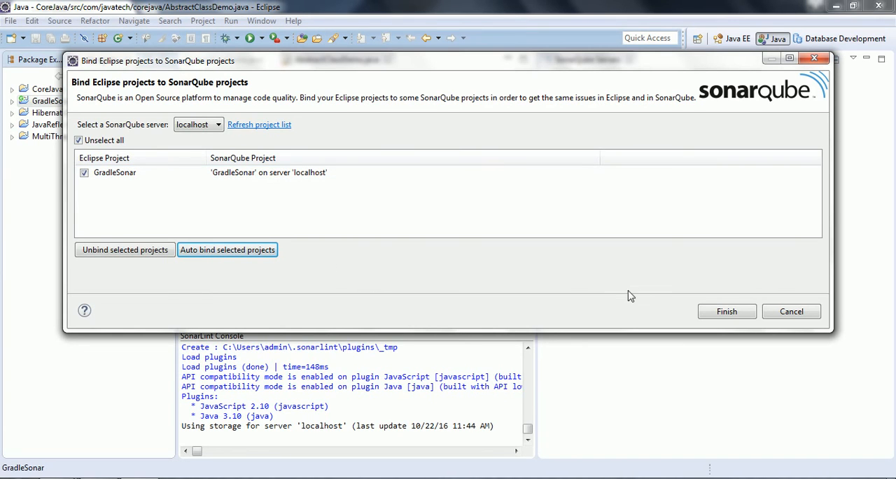
left_click(711, 314)
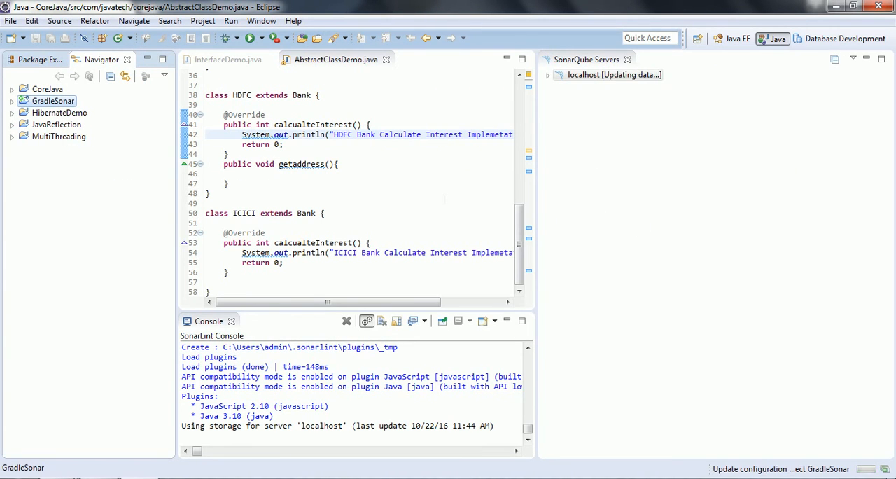
left_click(444, 197)
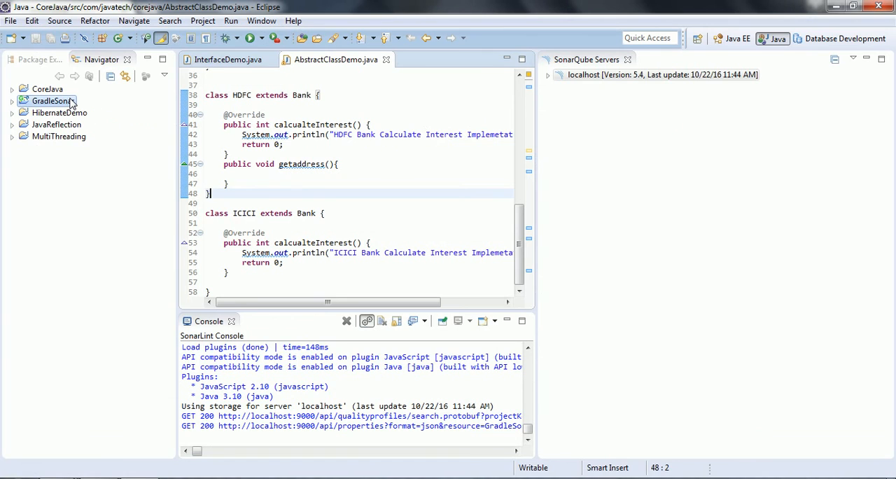
left_click(70, 103)
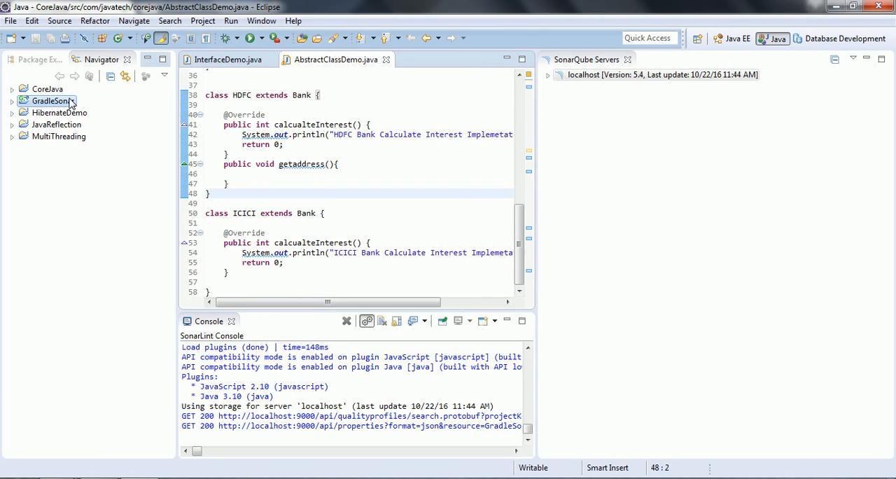
right_click(70, 102)
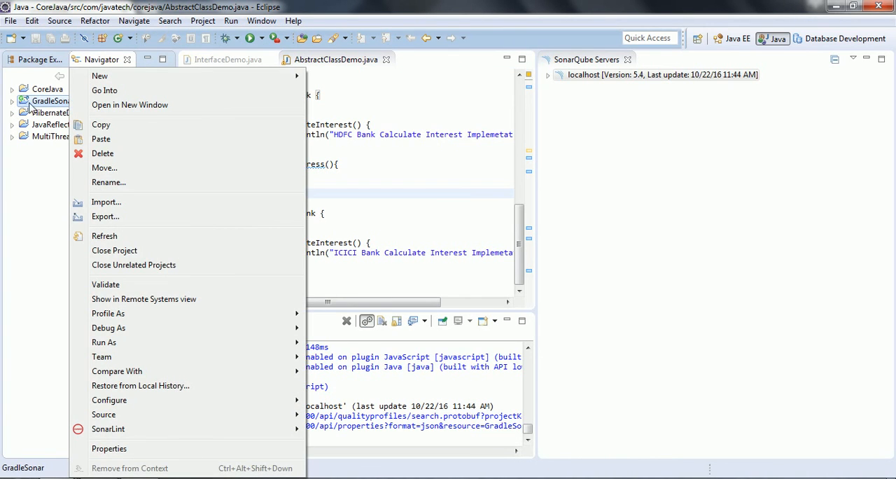
left_click(38, 103)
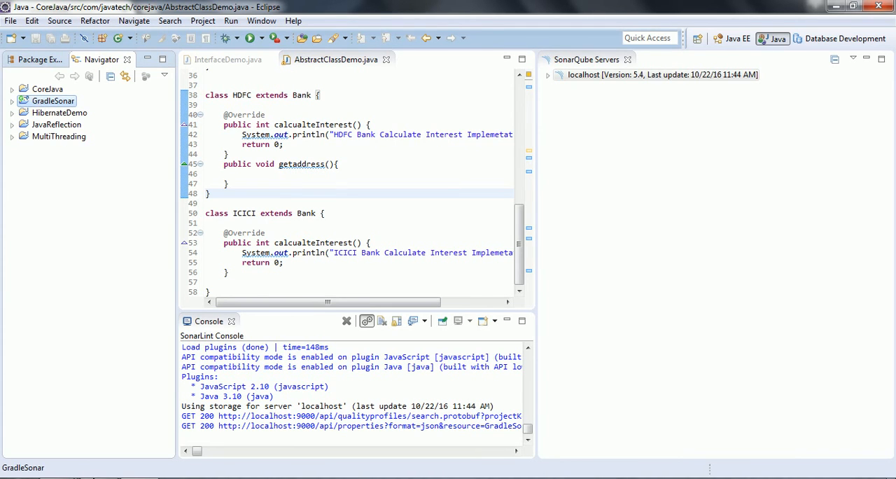
left_click(105, 478)
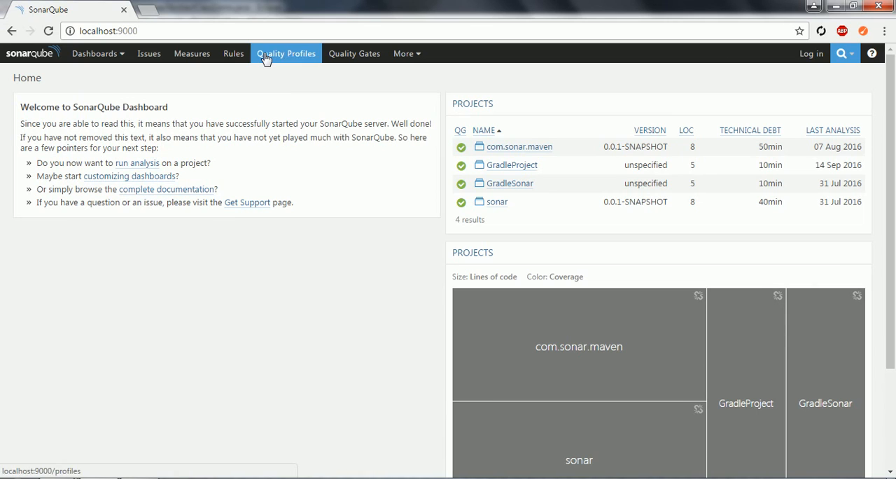
key("alt+Tab")
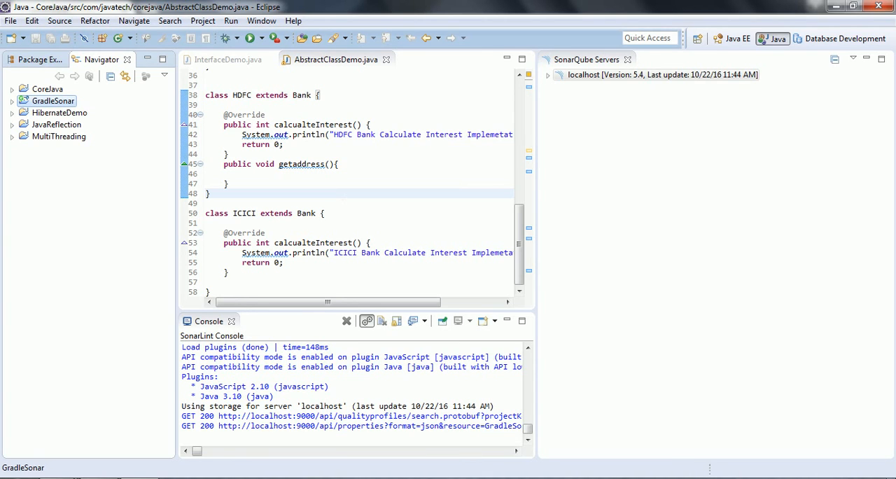
- Unbind the GradleSonar project from its SonarQube project using SonarLint
left_click(12, 101)
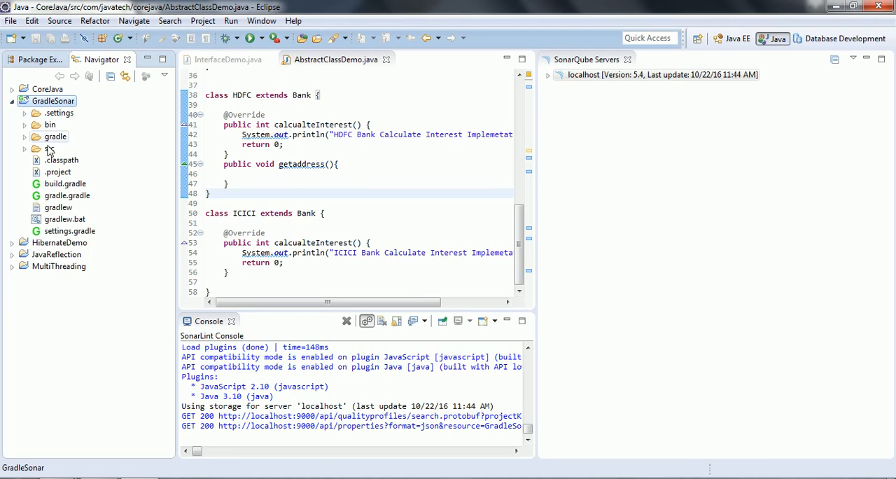
left_click(12, 102)
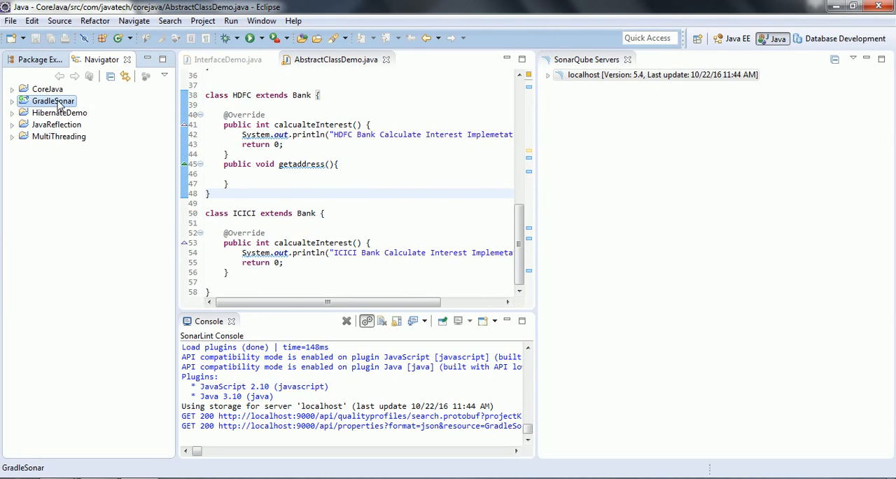
right_click(59, 104)
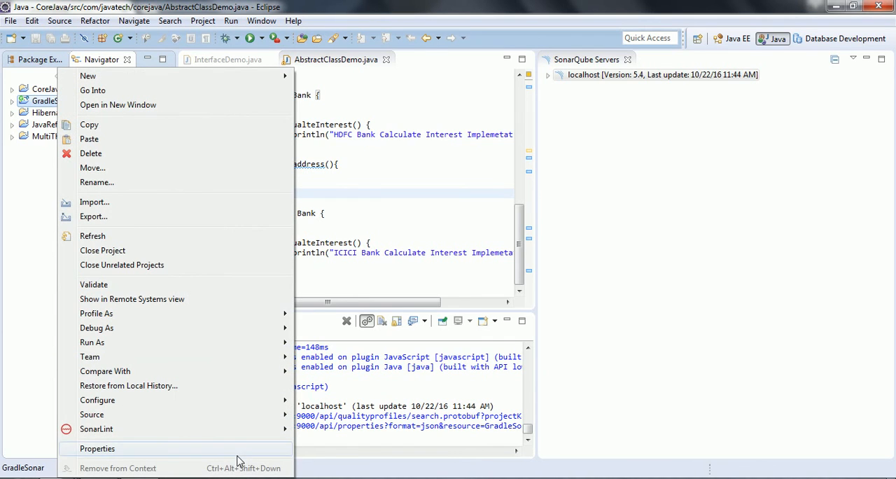
mouse_move(227, 435)
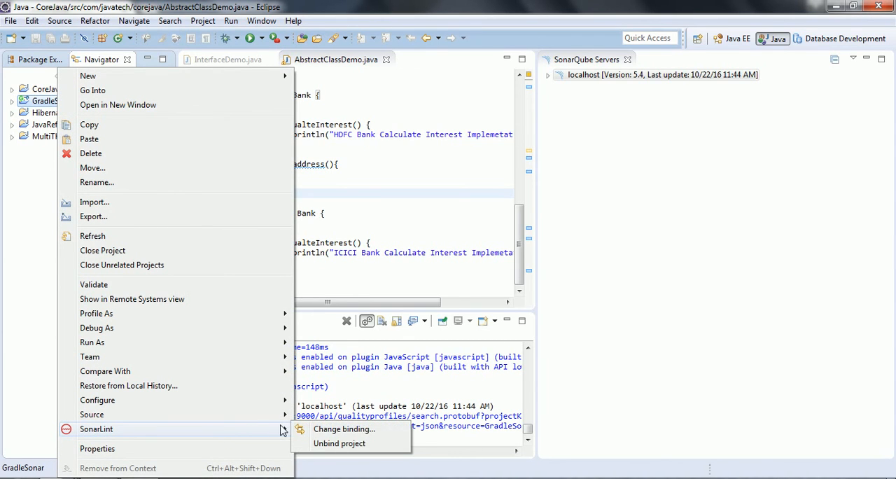
left_click(353, 445)
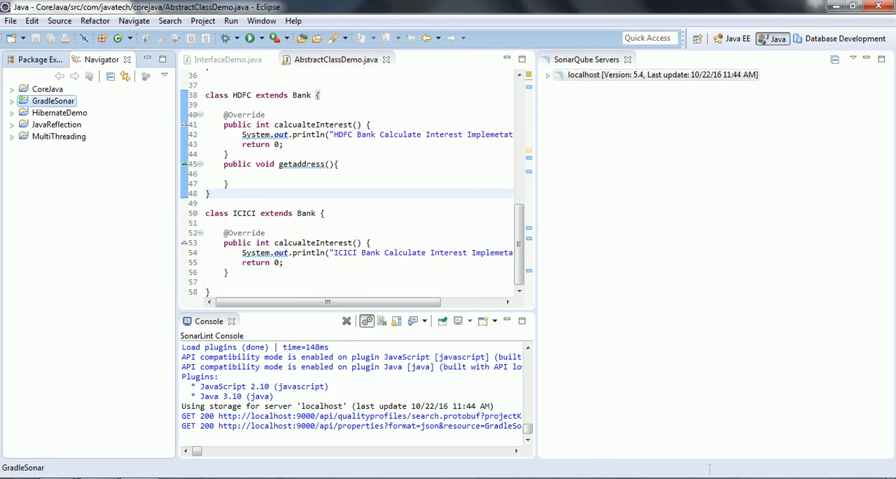
- Open the SonarLint binding dialog for the GradleSonar project from the Package Explorer
double_click(331, 68)
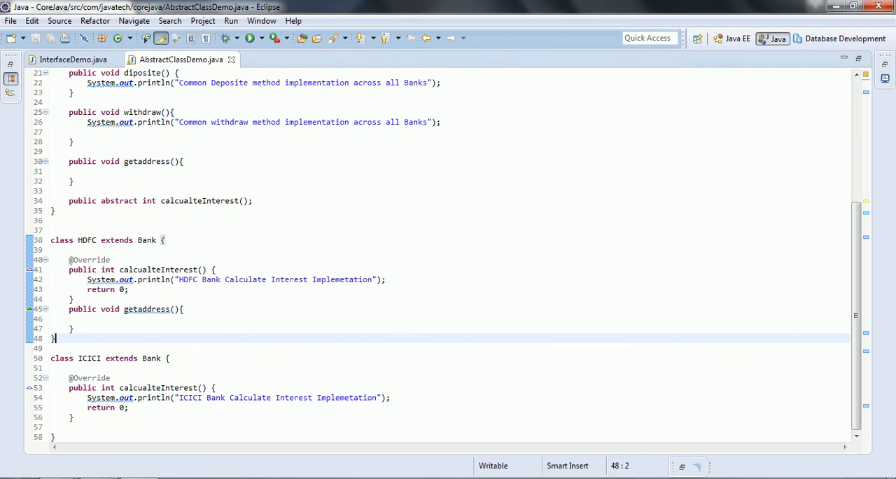
left_click(11, 77)
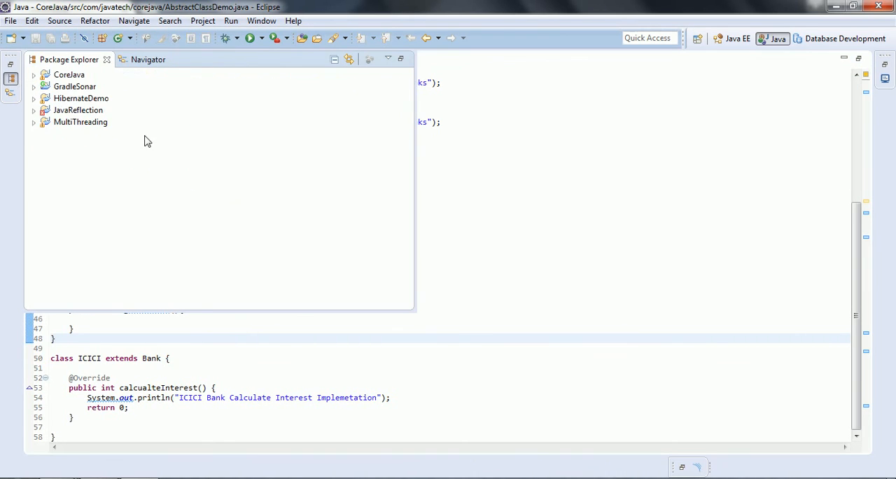
left_click(63, 88)
right_click(63, 88)
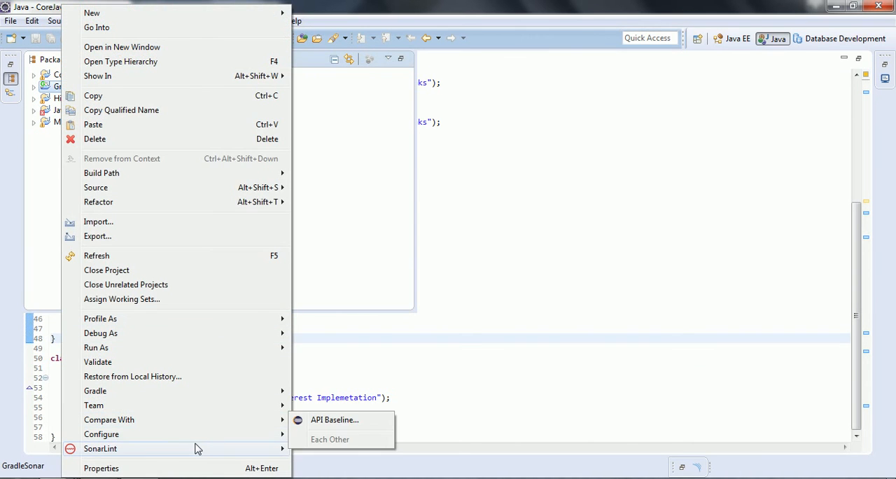
mouse_move(196, 448)
left_click(340, 452)
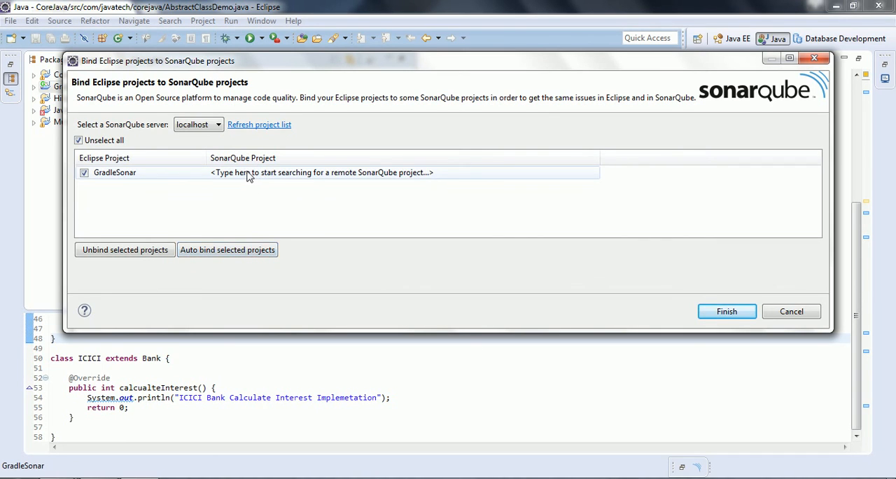
- Search the localhost server's projects, pick sonar for GradleSonar, then cancel the binding dialog
left_click(439, 179)
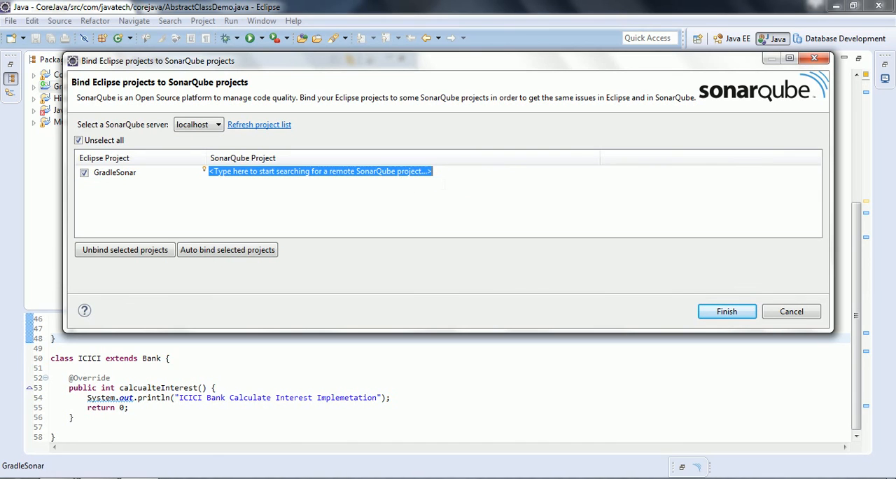
type("h")
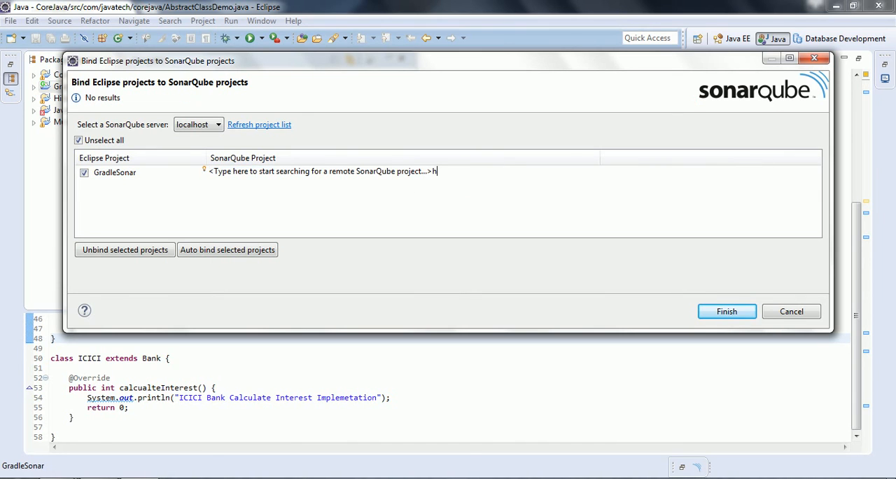
key("BackSpace")
key("BackSpace")
key("BackSpace")
key("BackSpace")
key("BackSpace")
key("BackSpace")
key("BackSpace")
key("BackSpace")
key("BackSpace")
key("BackSpace")
key("BackSpace")
key("BackSpace")
key("BackSpace")
key("BackSpace")
key("BackSpace")
key("BackSpace")
key("BackSpace")
key("BackSpace")
key("BackSpace")
key("BackSpace")
key("BackSpace")
key("BackSpace")
key("BackSpace")
key("BackSpace")
key("BackSpace")
key("BackSpace")
key("BackSpace")
key("BackSpace")
key("BackSpace")
key("BackSpace")
key("BackSpace")
key("BackSpace")
key("BackSpace")
key("BackSpace")
key("BackSpace")
key("BackSpace")
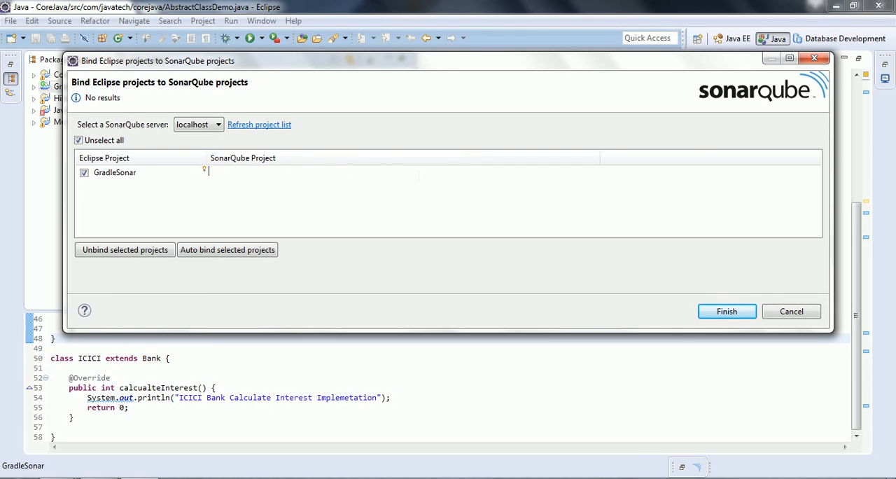
type("Core")
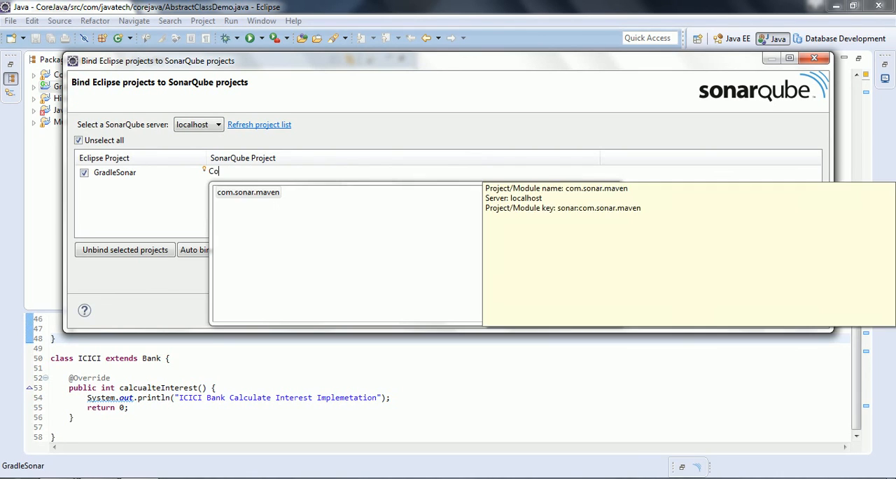
key("BackSpace")
key("BackSpace")
key("BackSpace")
key("BackSpace")
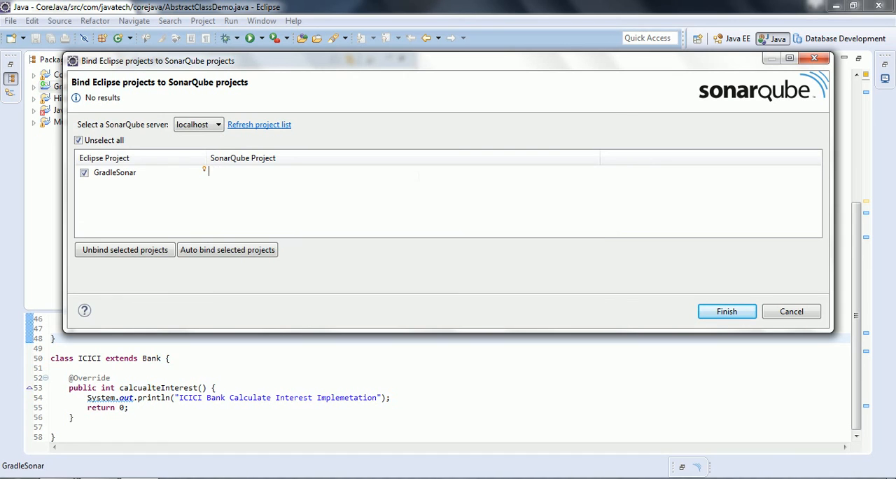
type("so")
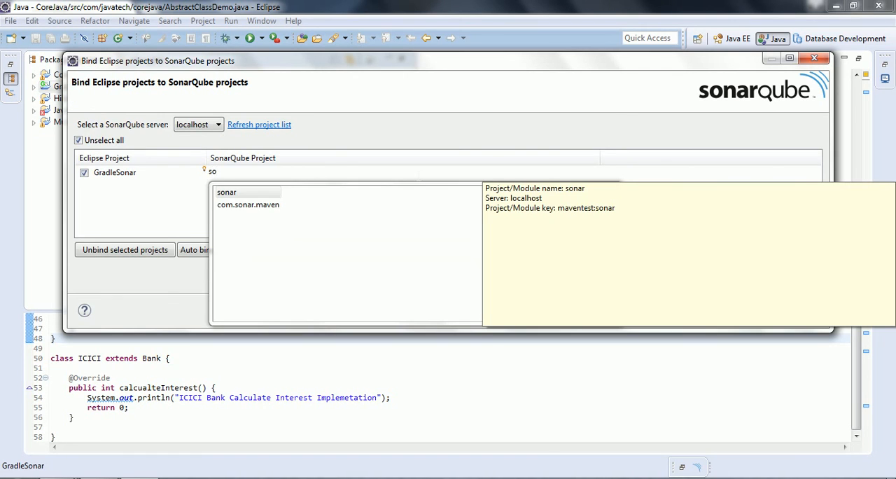
left_click(228, 194)
left_click(241, 193)
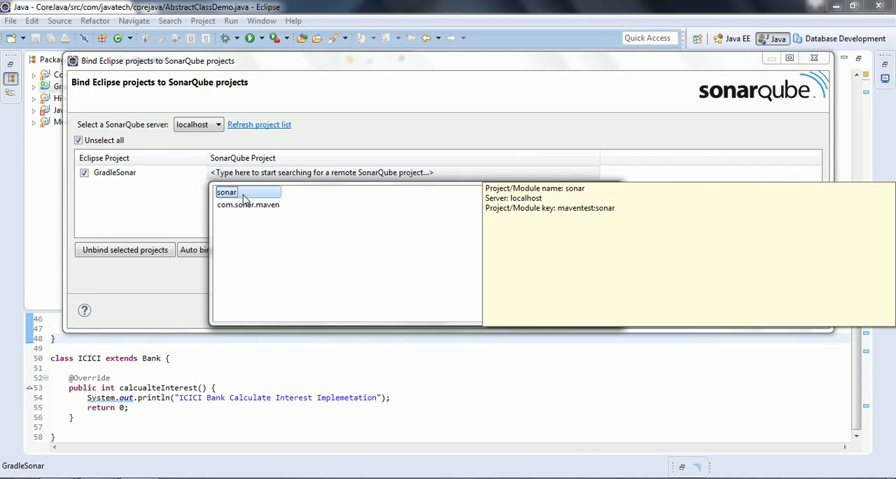
double_click(243, 196)
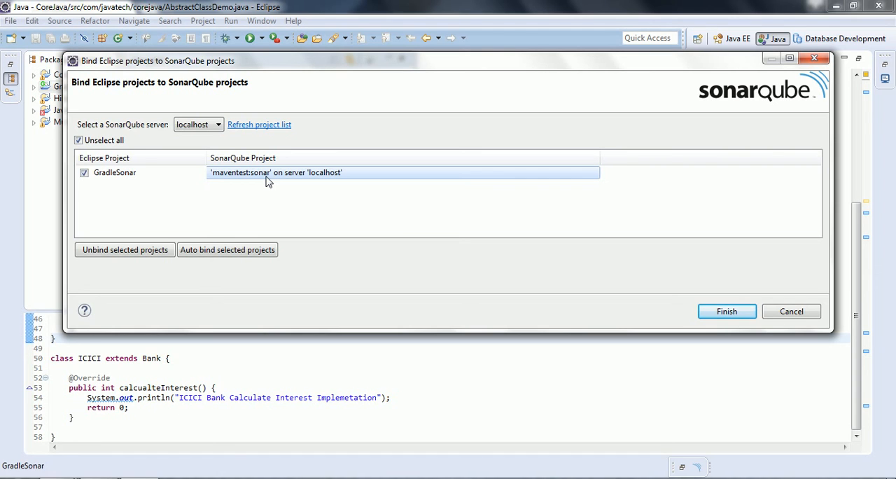
left_click(792, 313)
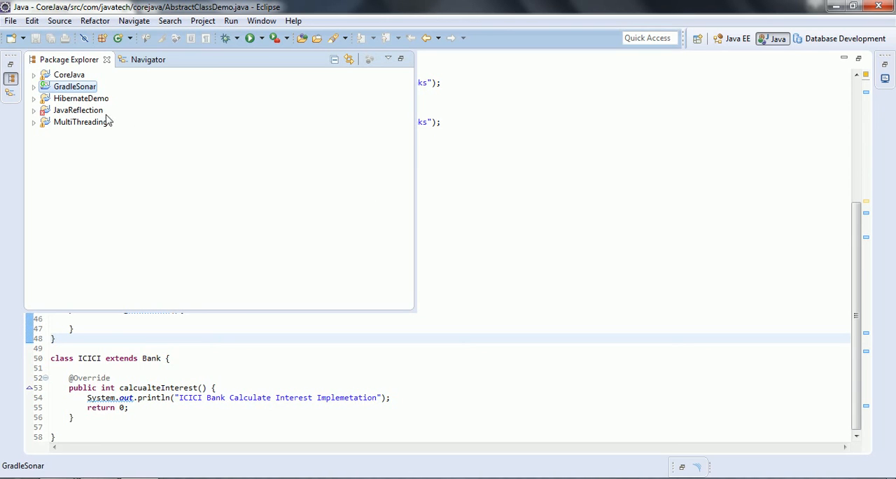
- Turn off Run SonarLint automatically in the CoreJava project's SonarLint properties and apply it
right_click(66, 76)
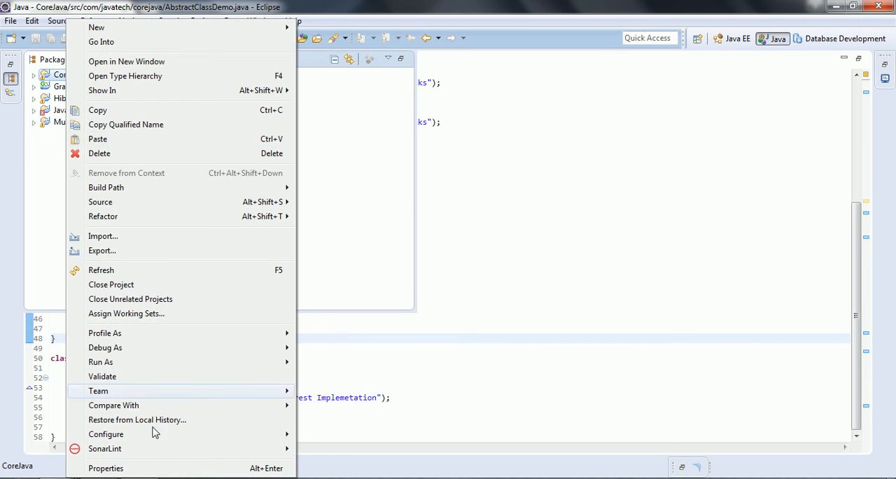
left_click(159, 468)
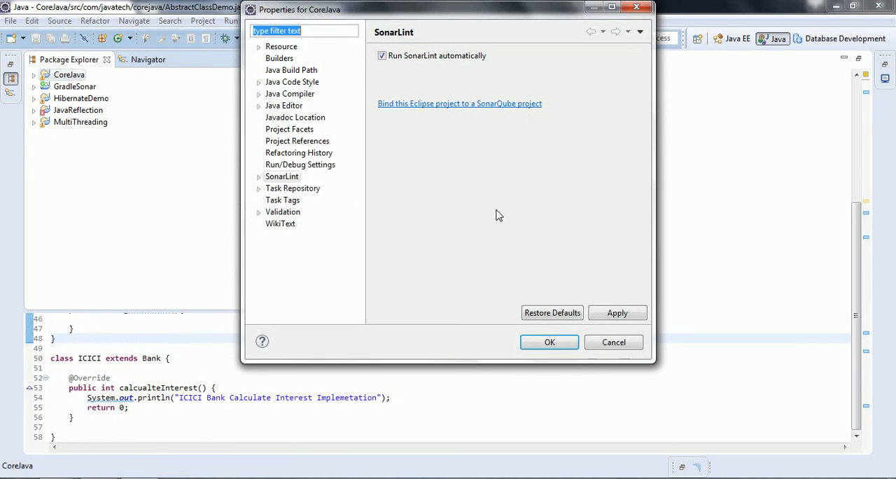
left_click(383, 56)
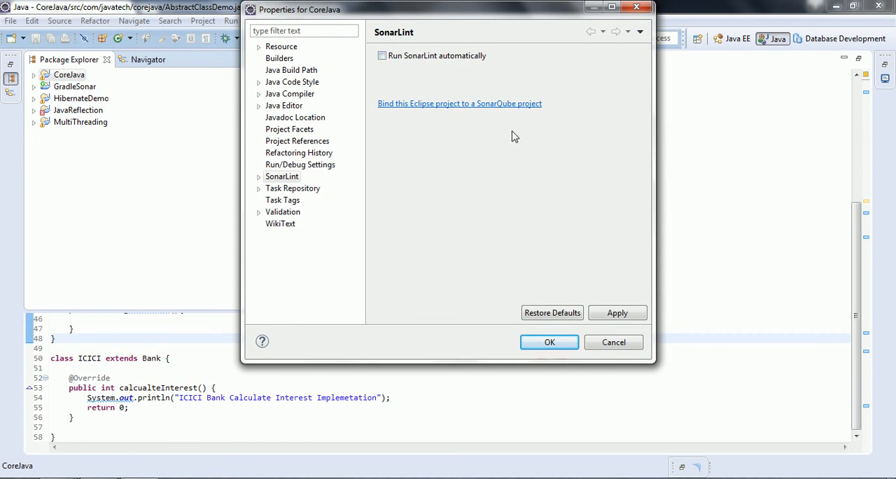
left_click(593, 317)
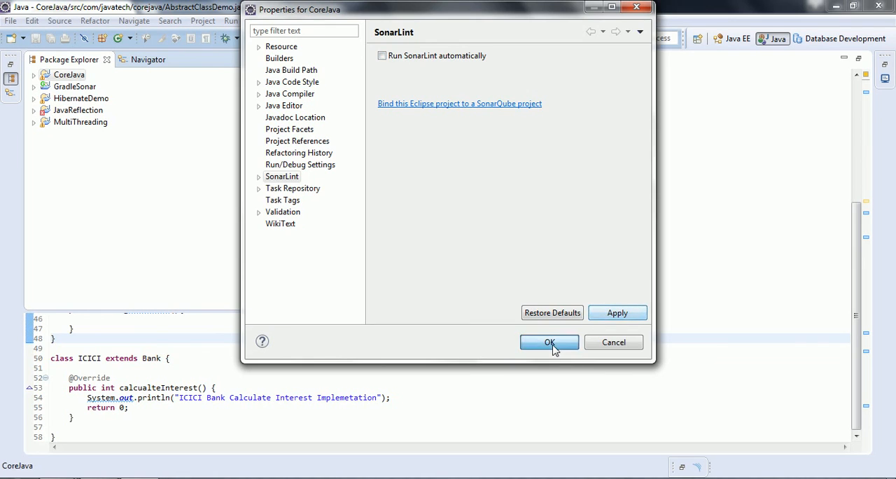
left_click(548, 342)
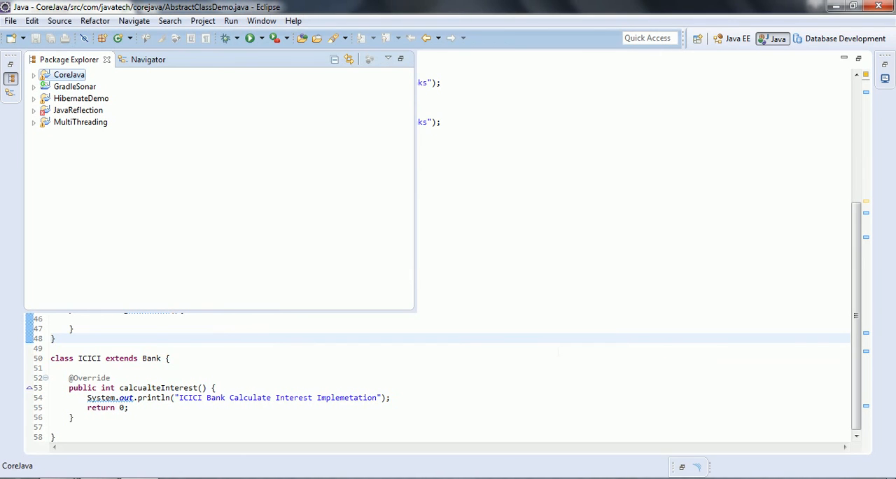
- Open IOOperations.java from the CoreJava project's com.javatech.corejava package in the editor
double_click(42, 77)
left_click(46, 87)
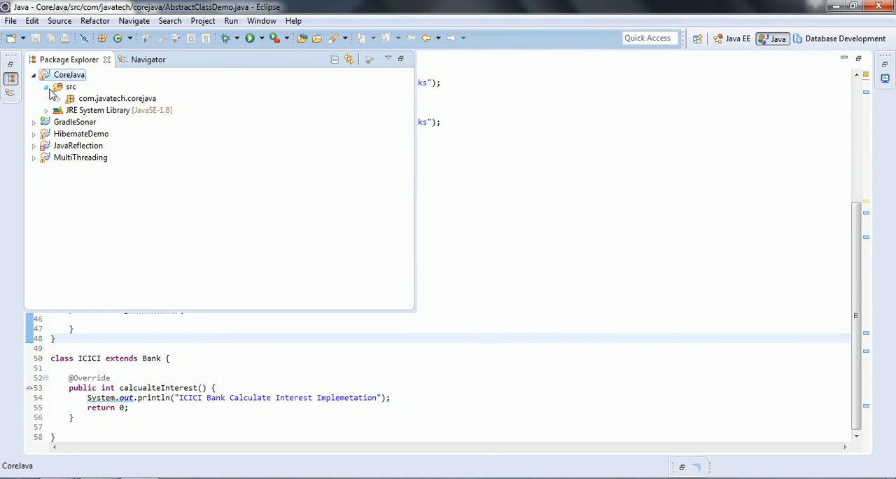
left_click(59, 98)
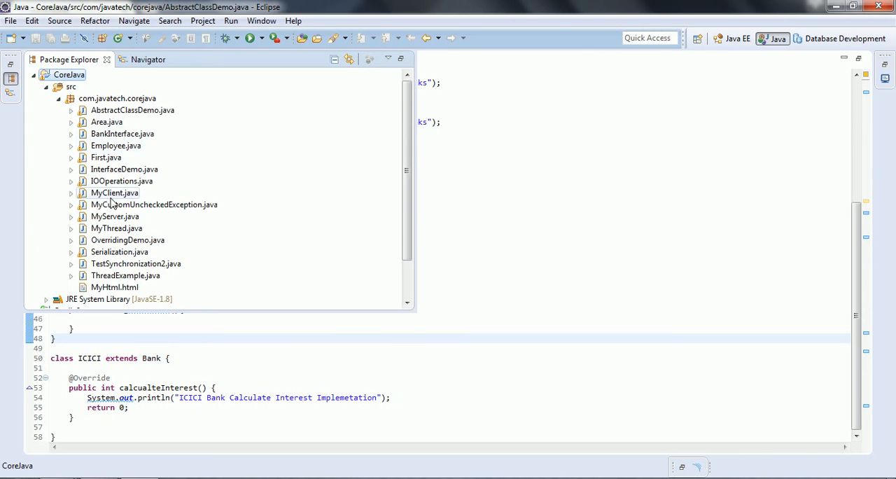
double_click(120, 181)
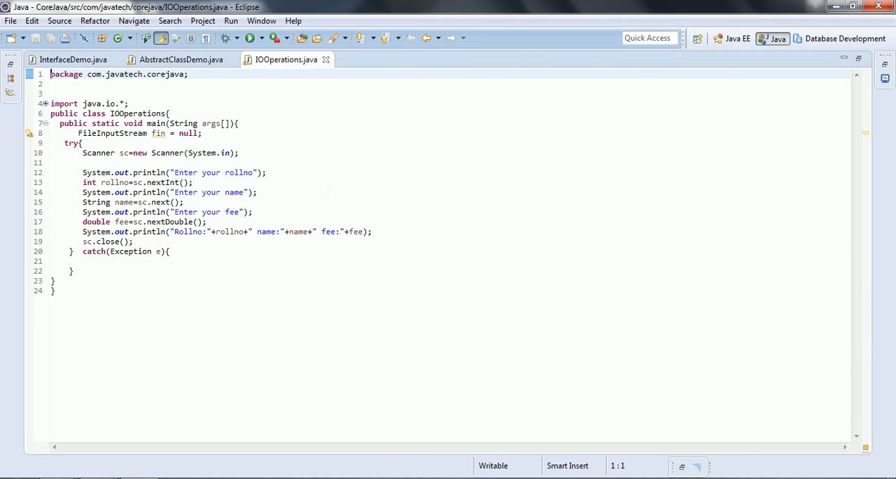
left_click(203, 182)
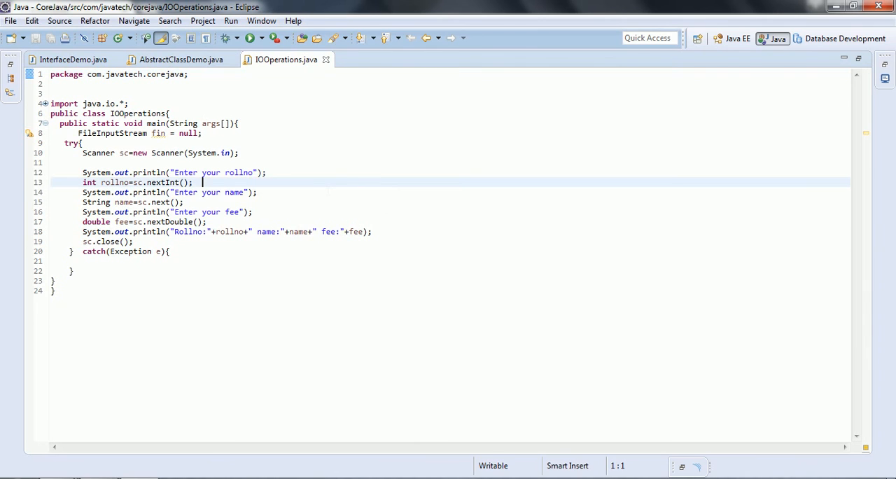
- Run SonarLint Analyze on IOOperations.java manually and check the SonarLint console output
left_click(11, 77)
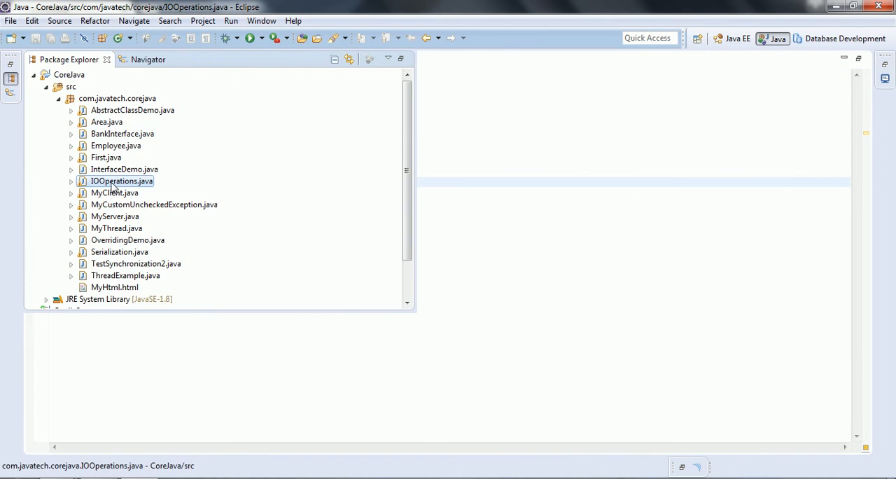
right_click(112, 184)
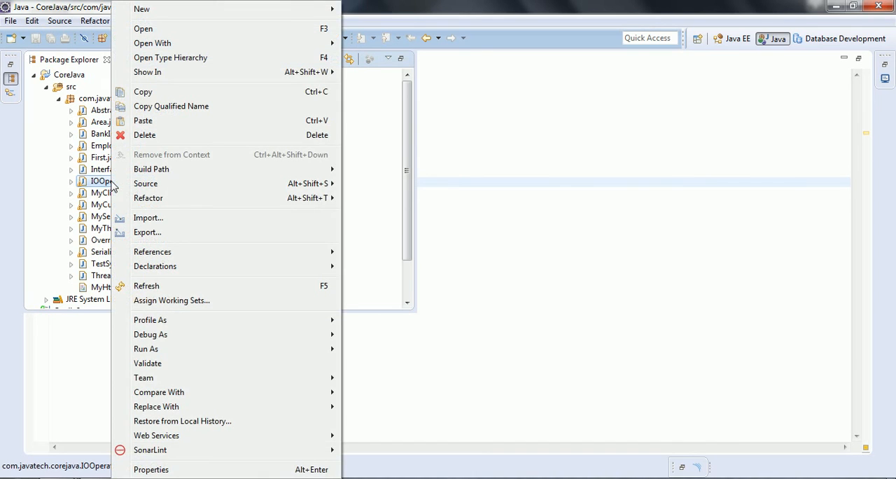
mouse_move(208, 455)
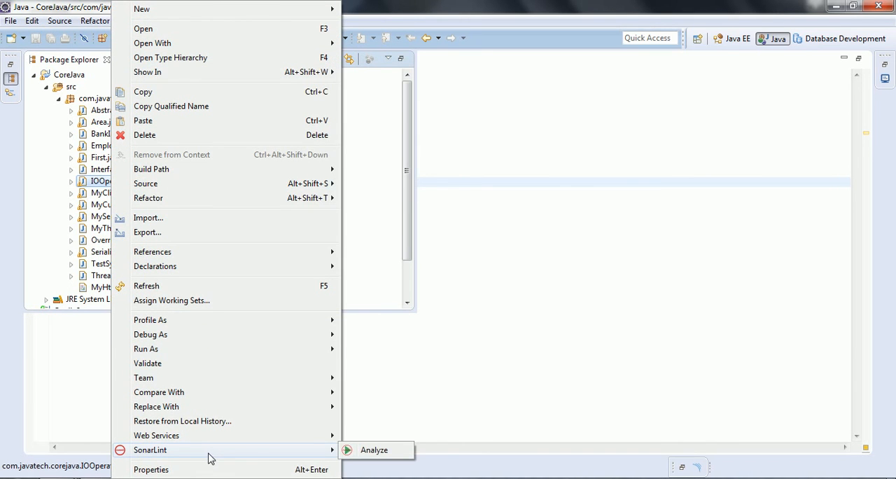
left_click(375, 451)
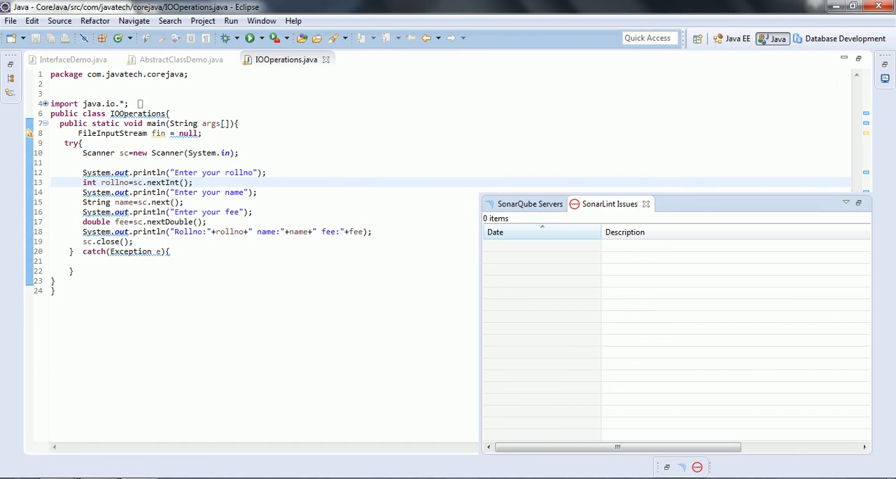
left_click(885, 79)
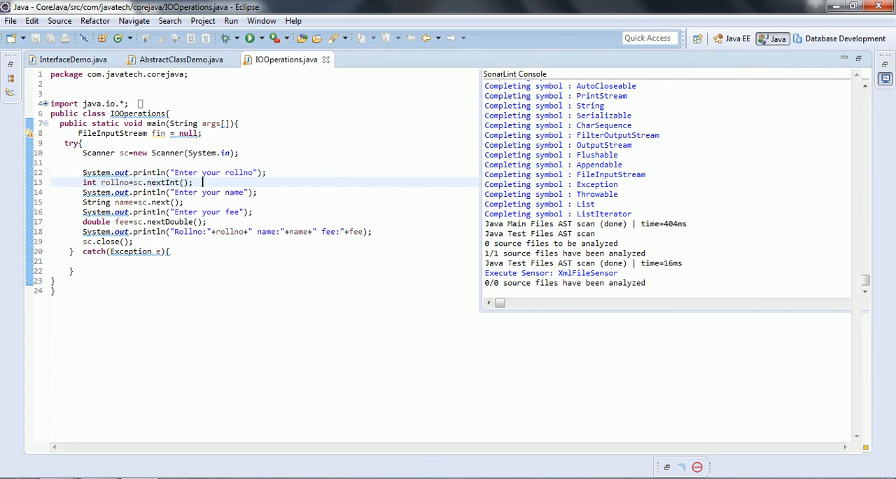
left_click(276, 172)
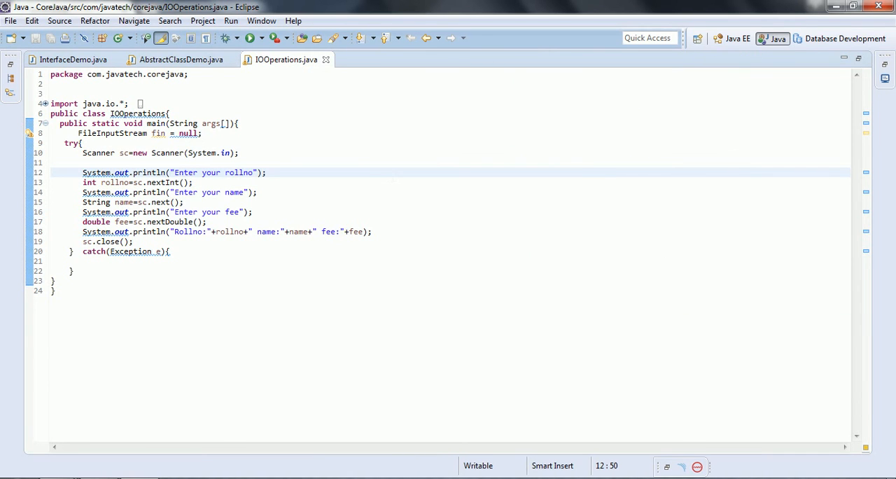